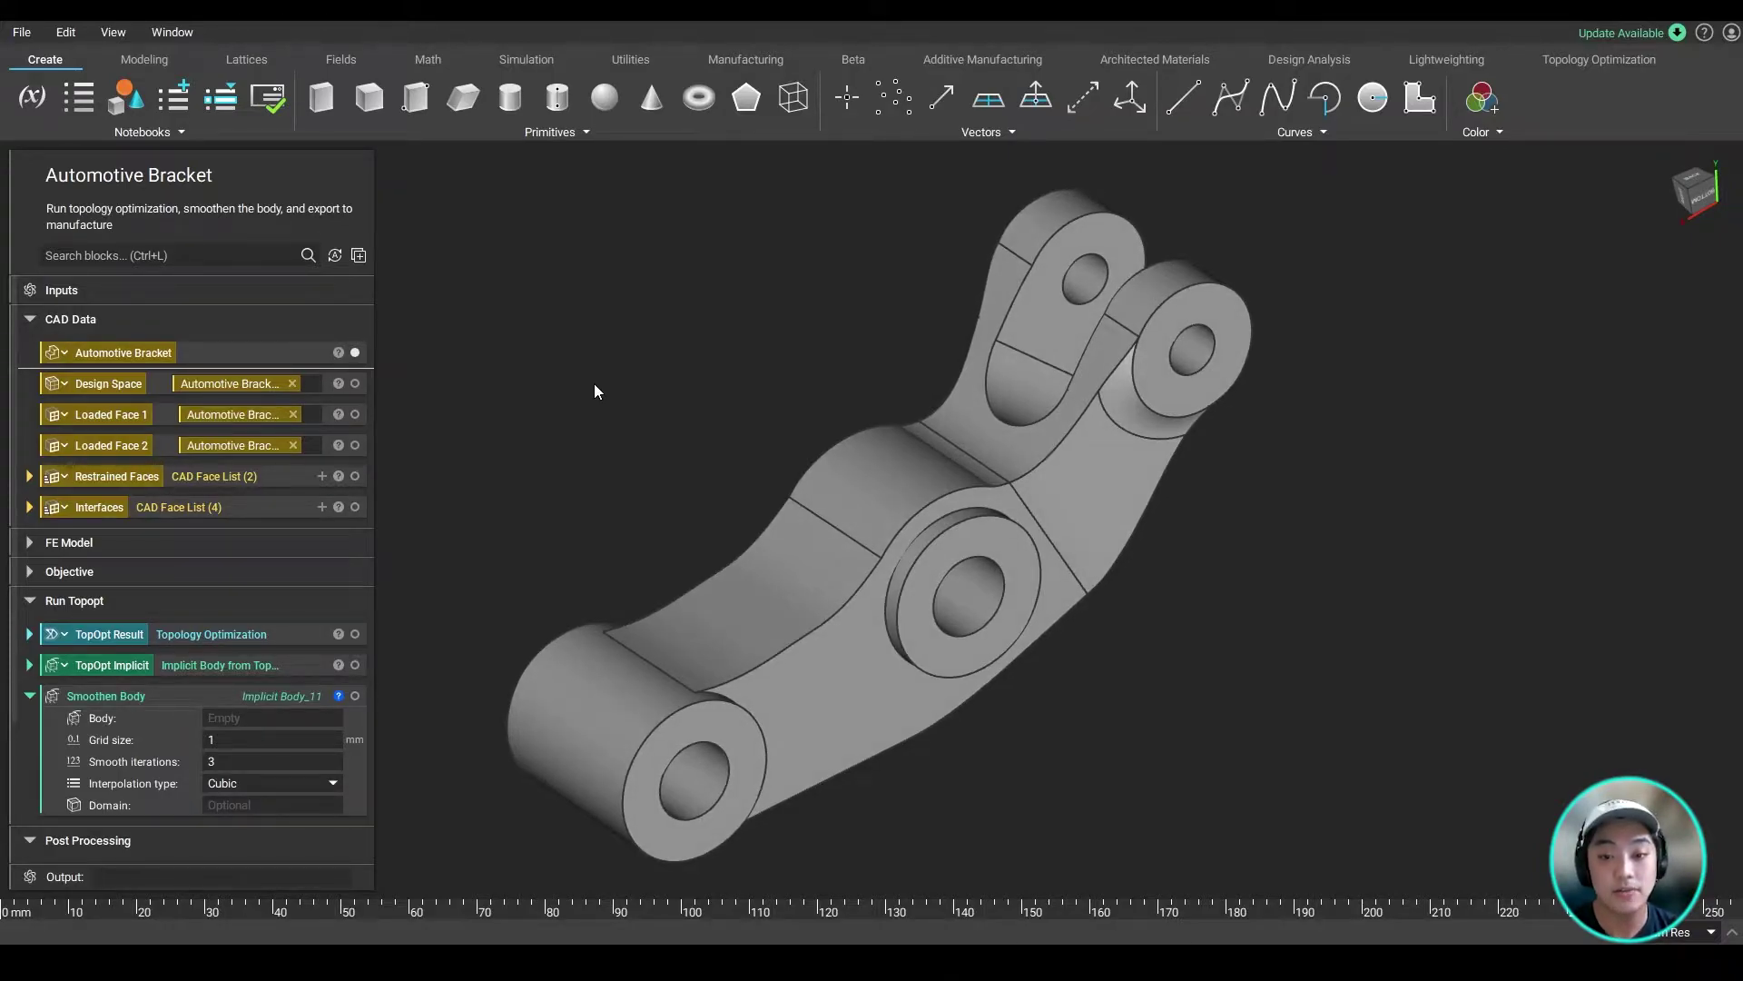
Display the rough TopOpt Result body in place of the original Automotive Bracket CAD model.
click(305, 635)
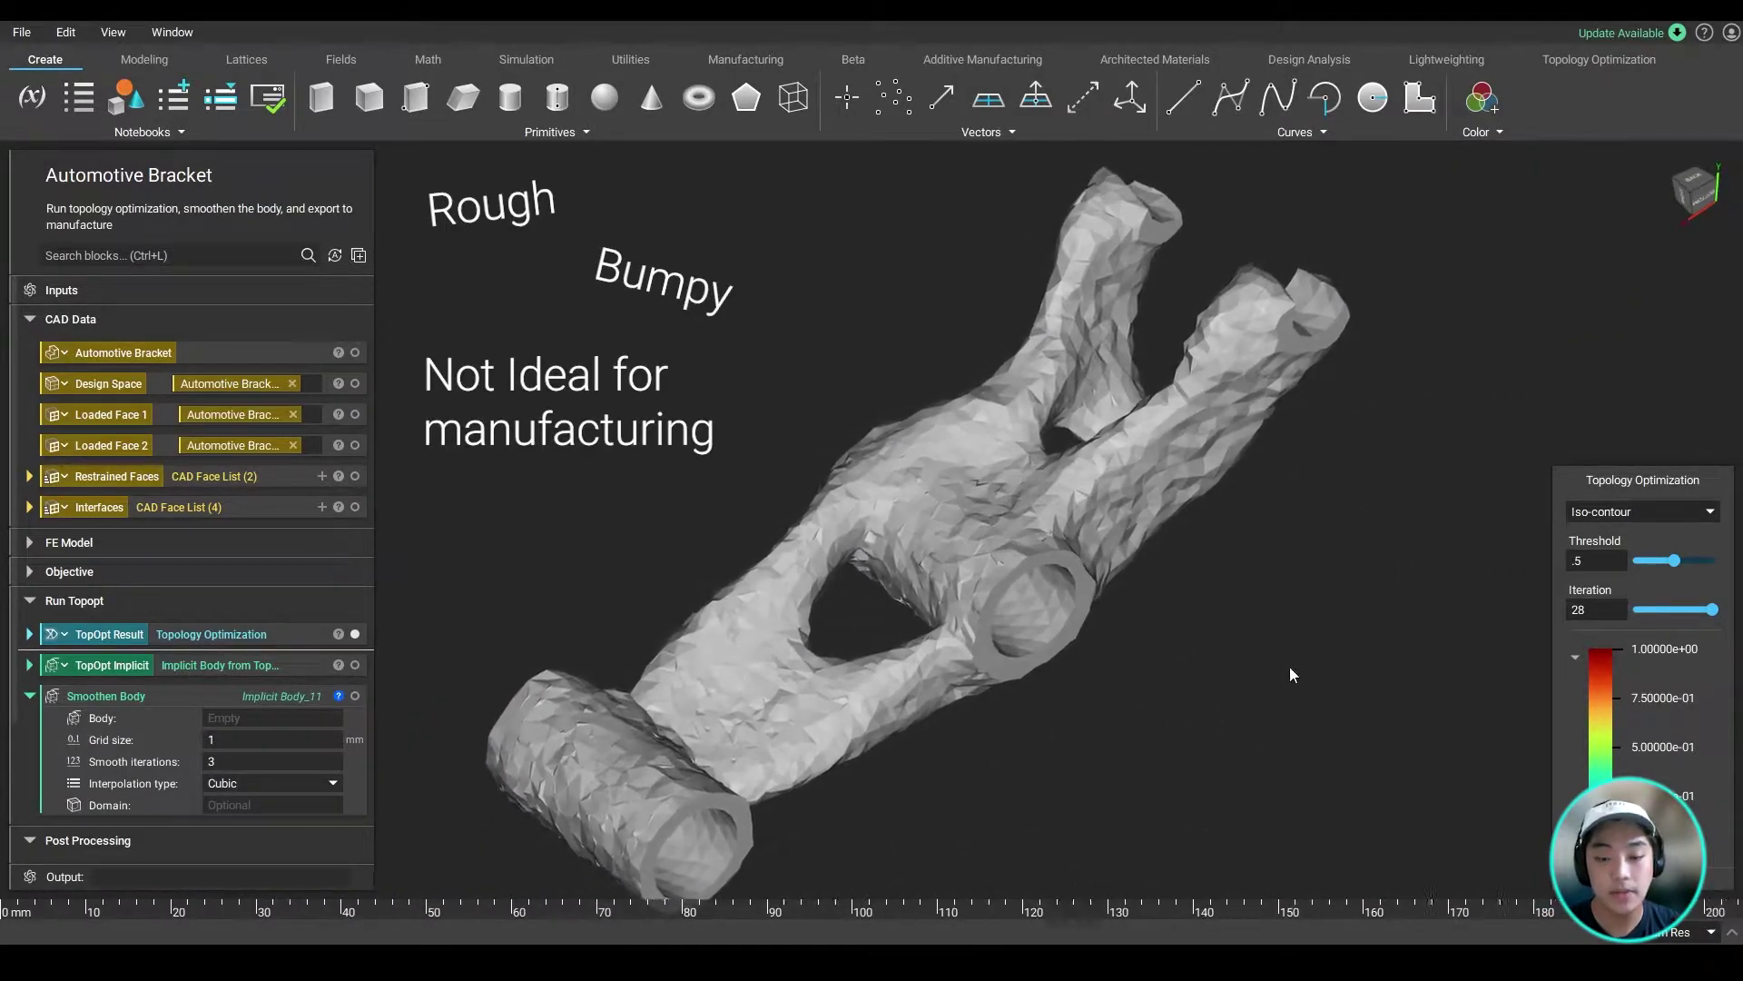
scroll(261, 674, down, 3)
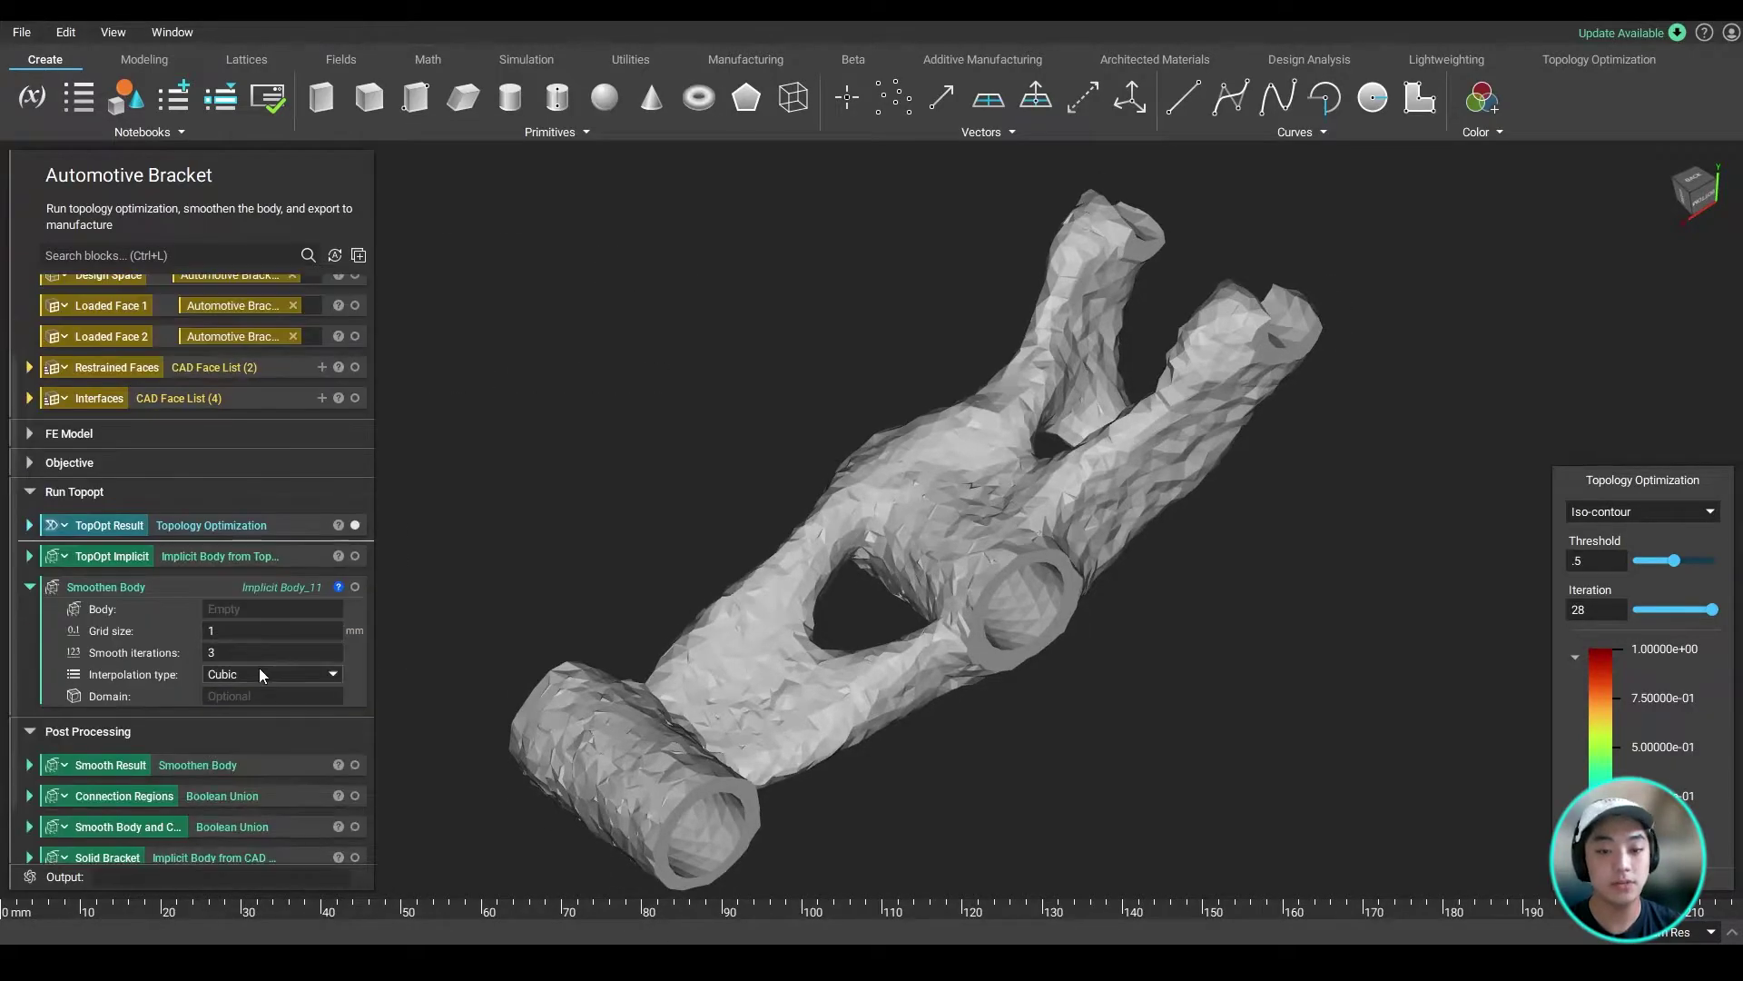
click(245, 588)
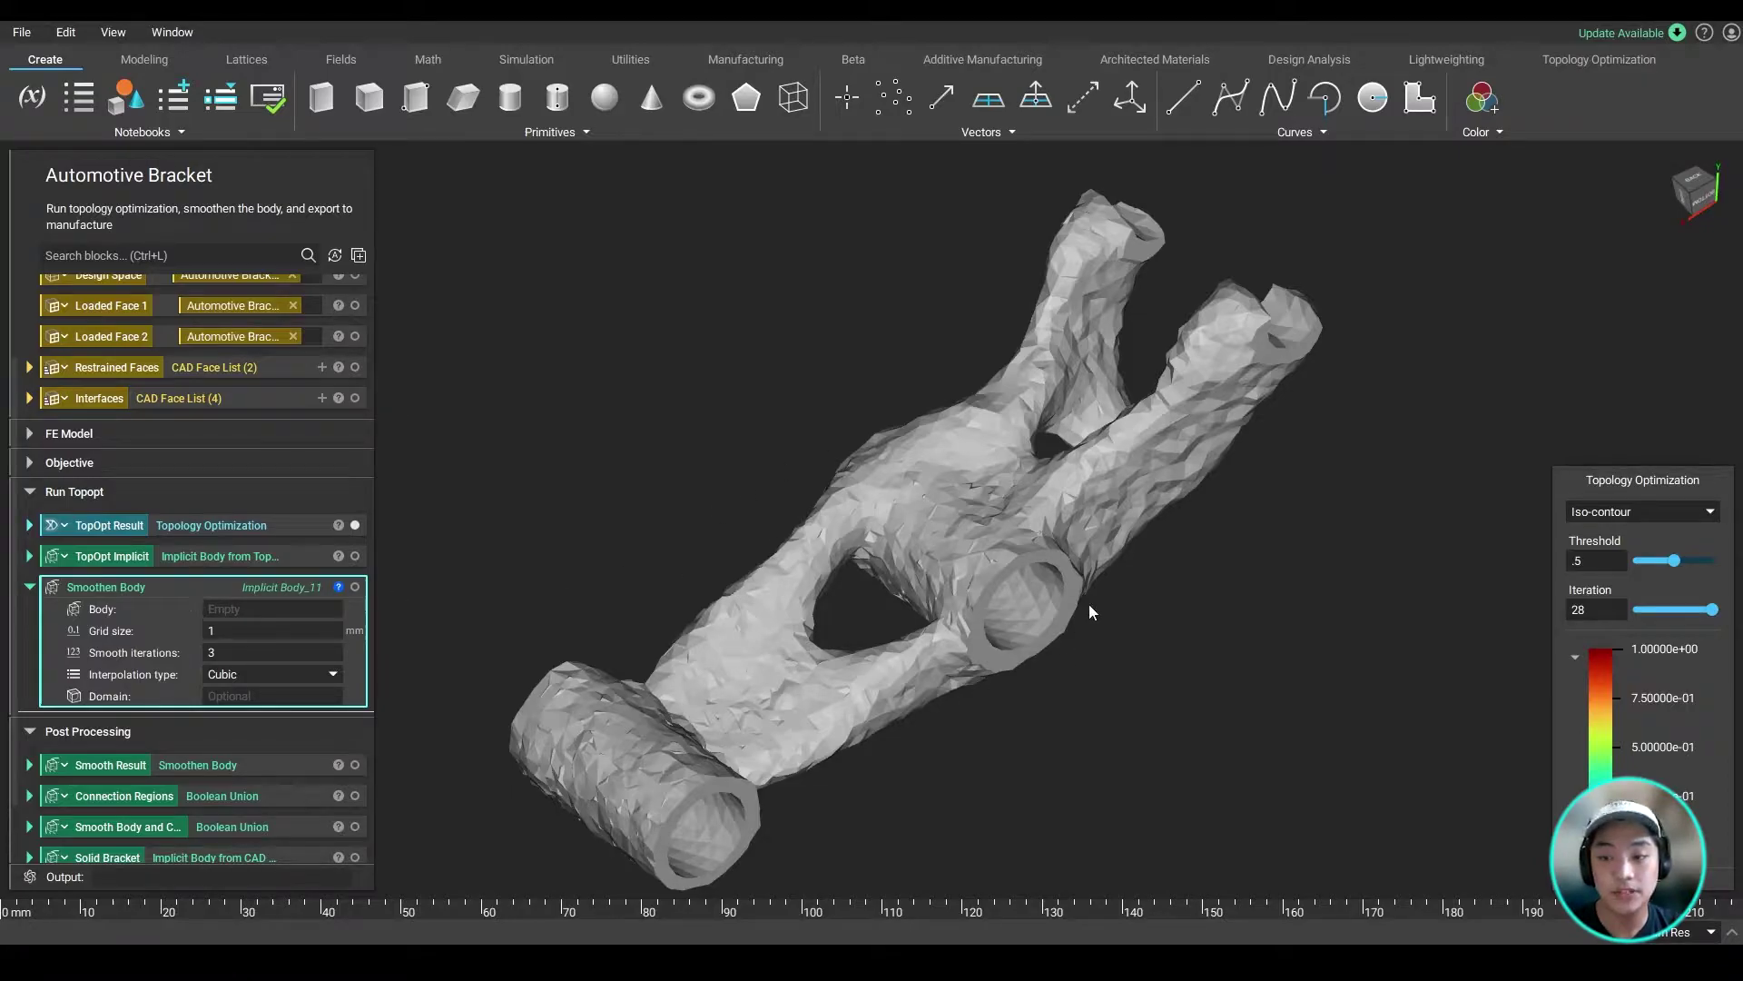
click(522, 612)
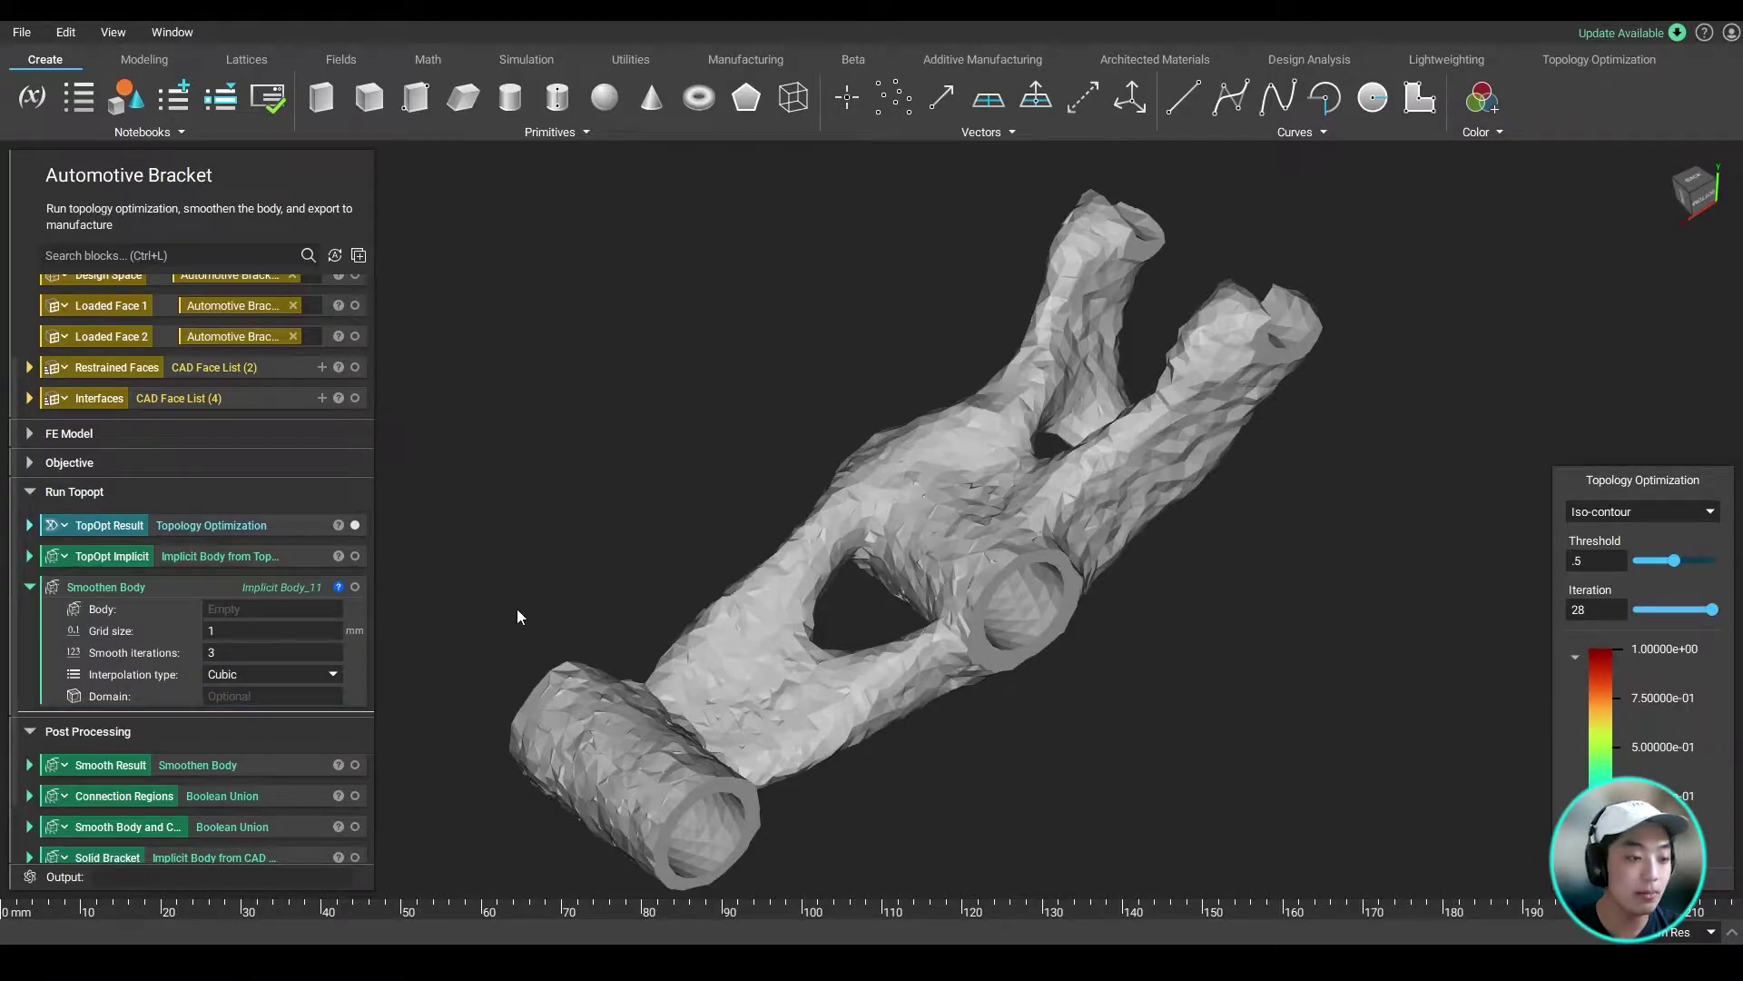
Keep Cubic interpolation, feed TopOpt Implicit into Smoothen Body's Body input, and show the smoothed bracket.
click(332, 674)
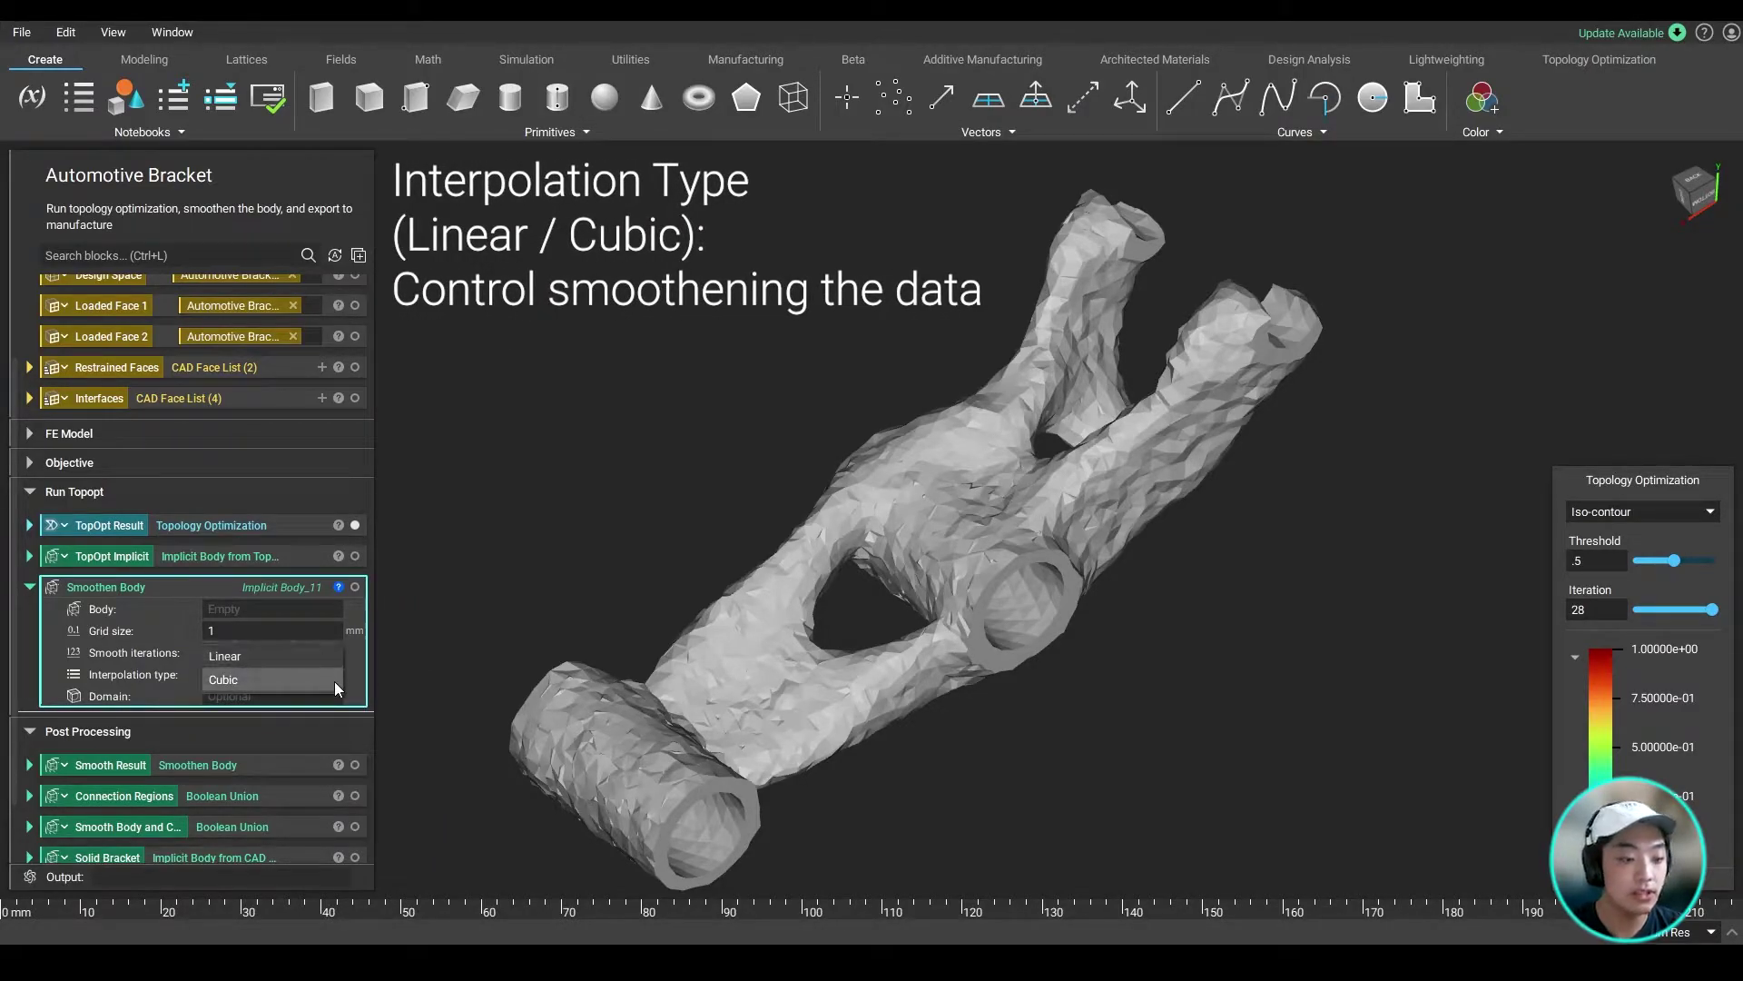
click(352, 681)
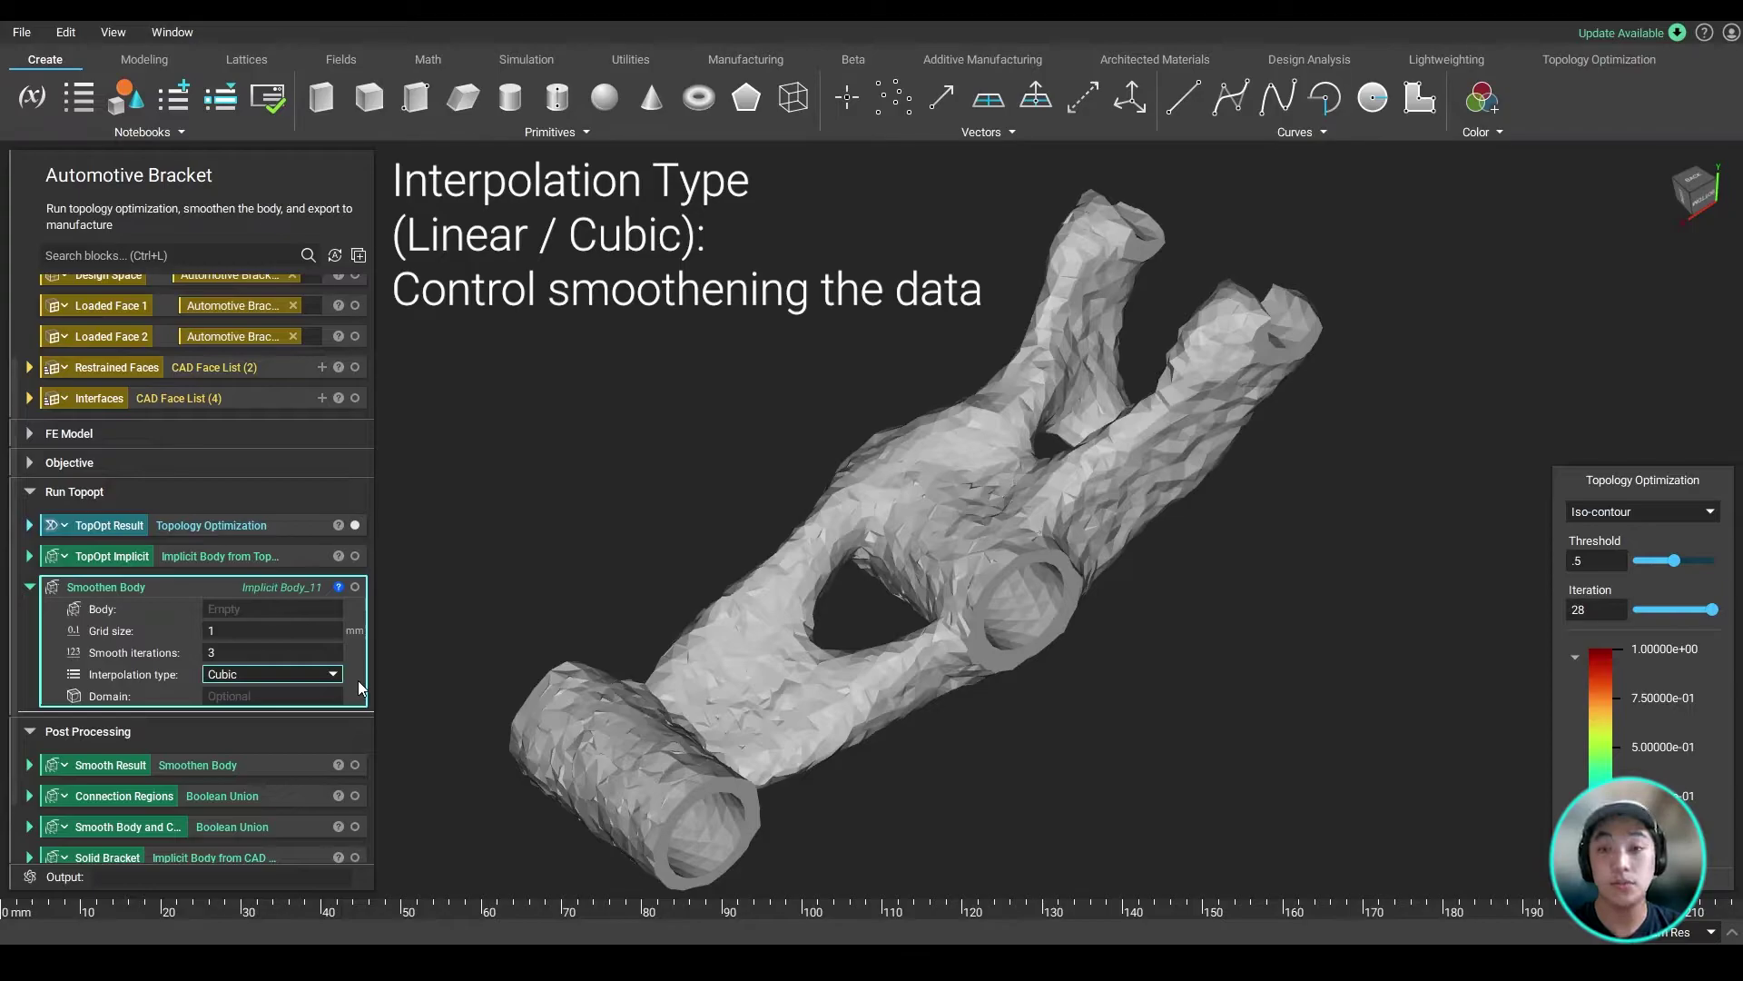
click(261, 524)
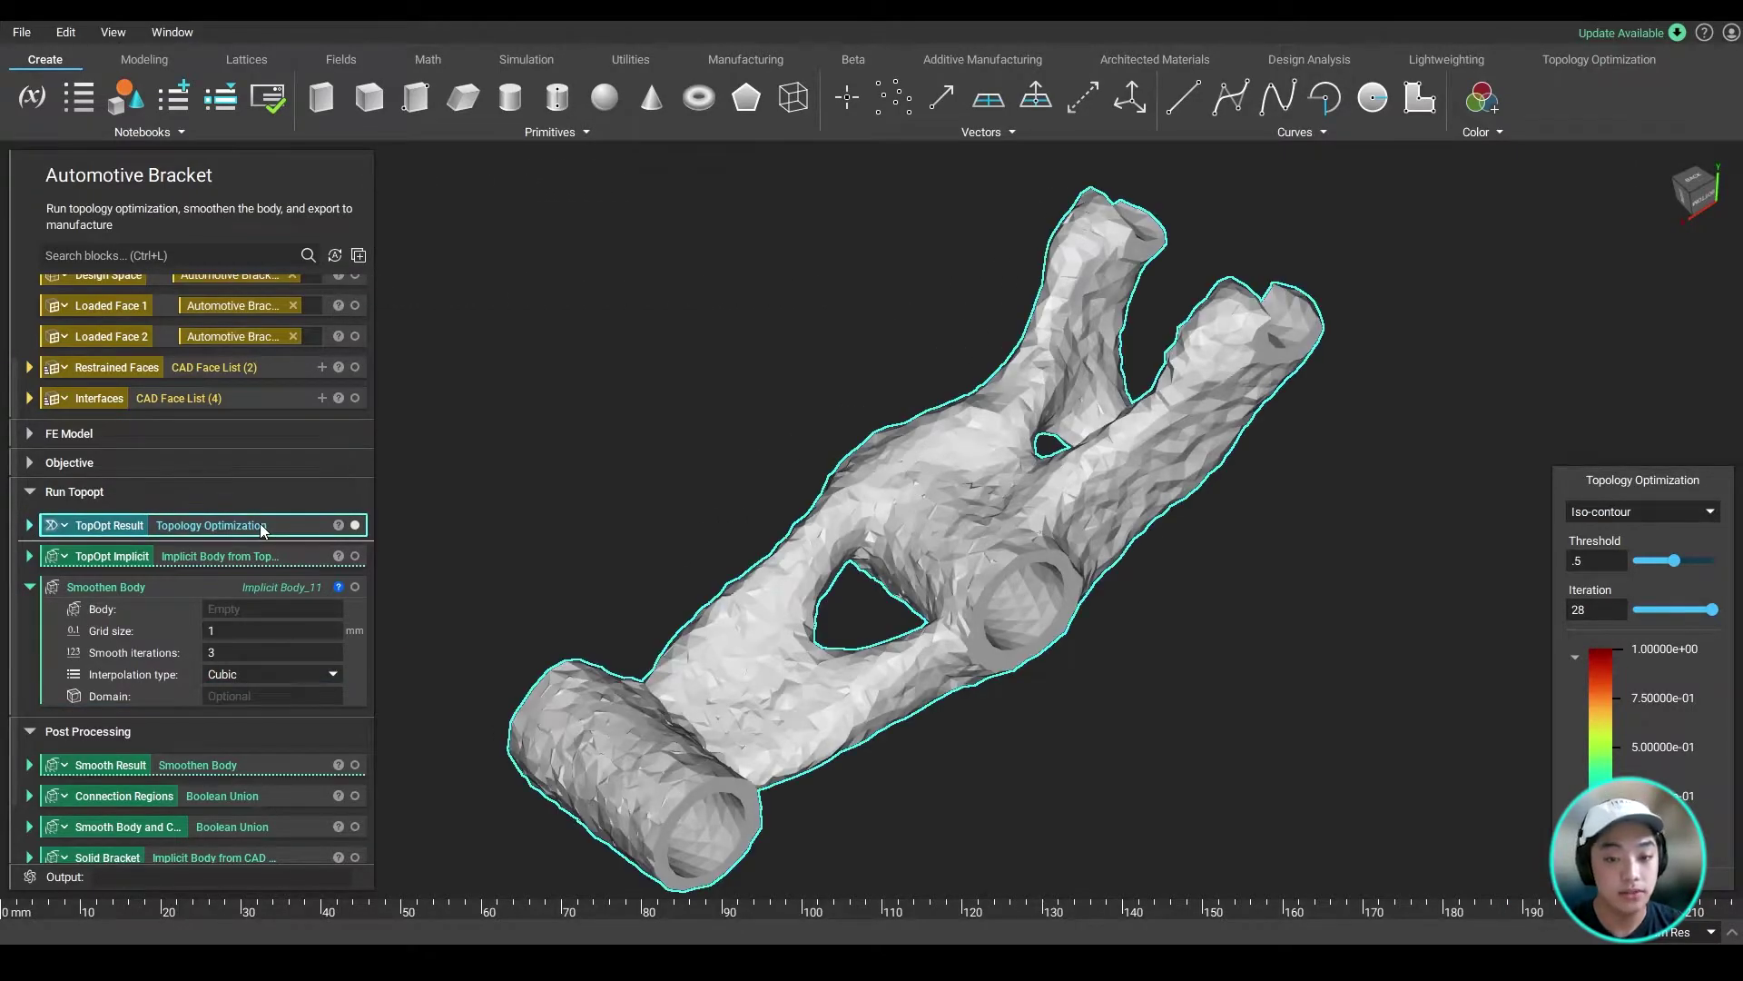
click(296, 559)
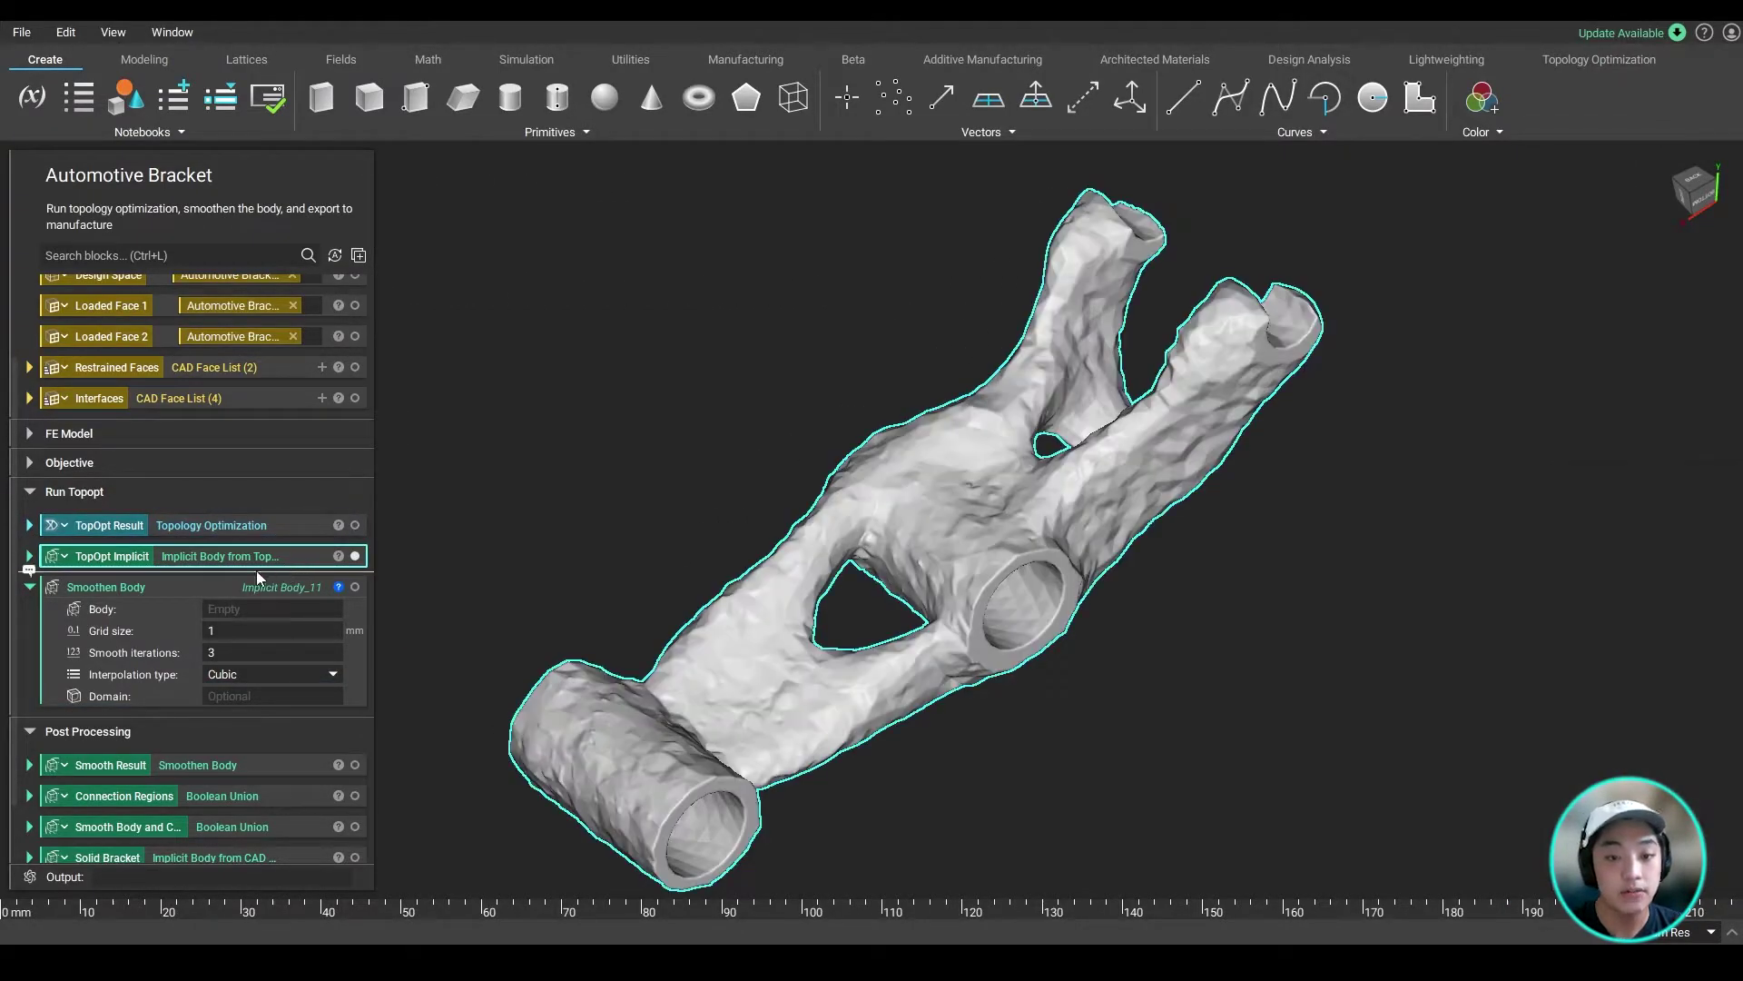
drag(114, 547, 263, 610)
click(270, 590)
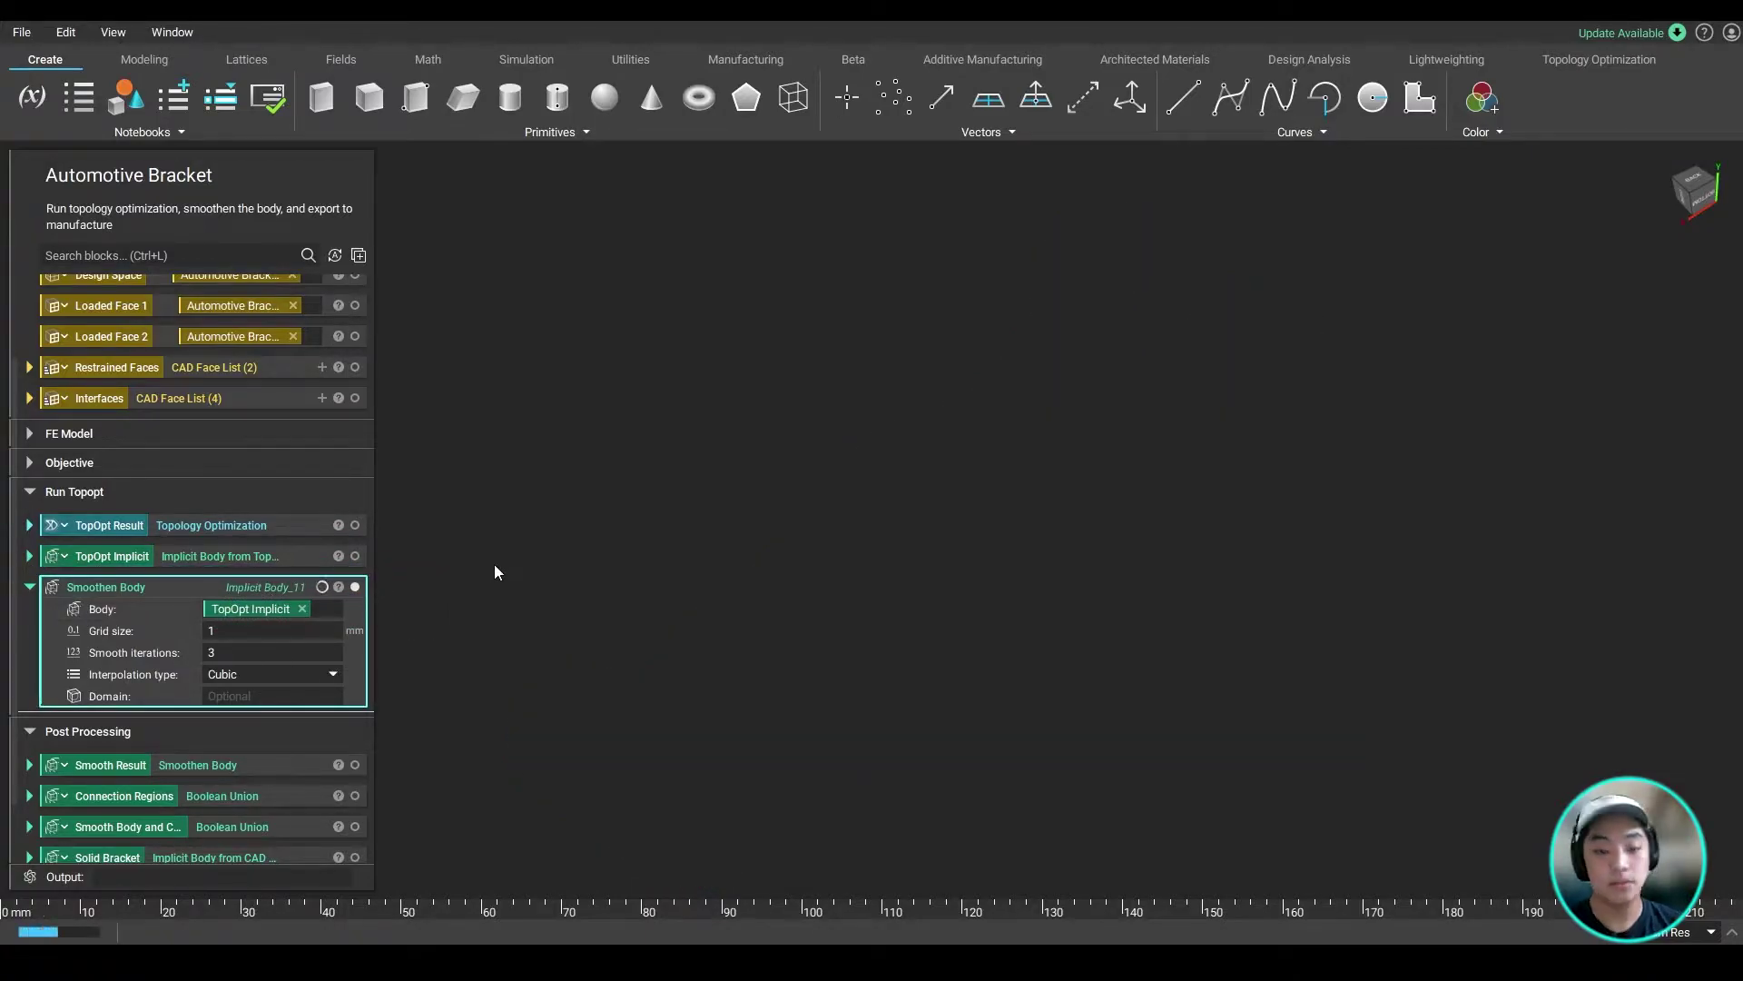
click(1244, 594)
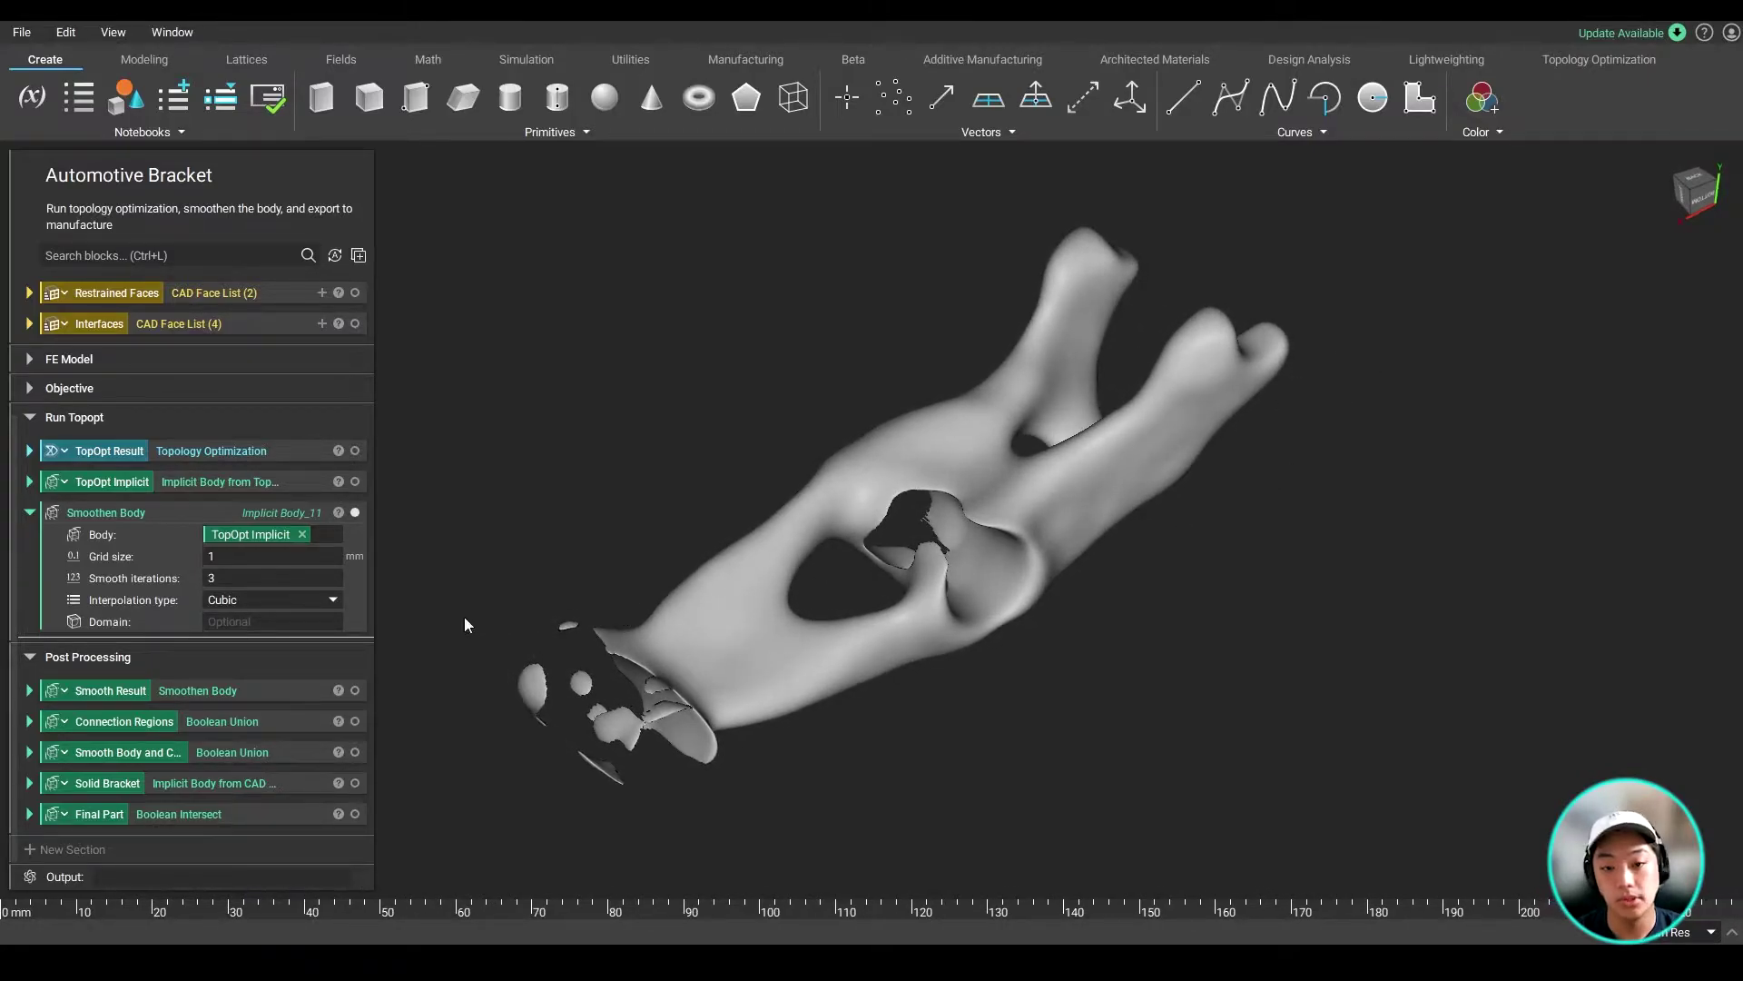
Preview the four interface cylinders, then the Connection Regions bodies.
scroll(327, 527, up, 1)
click(238, 380)
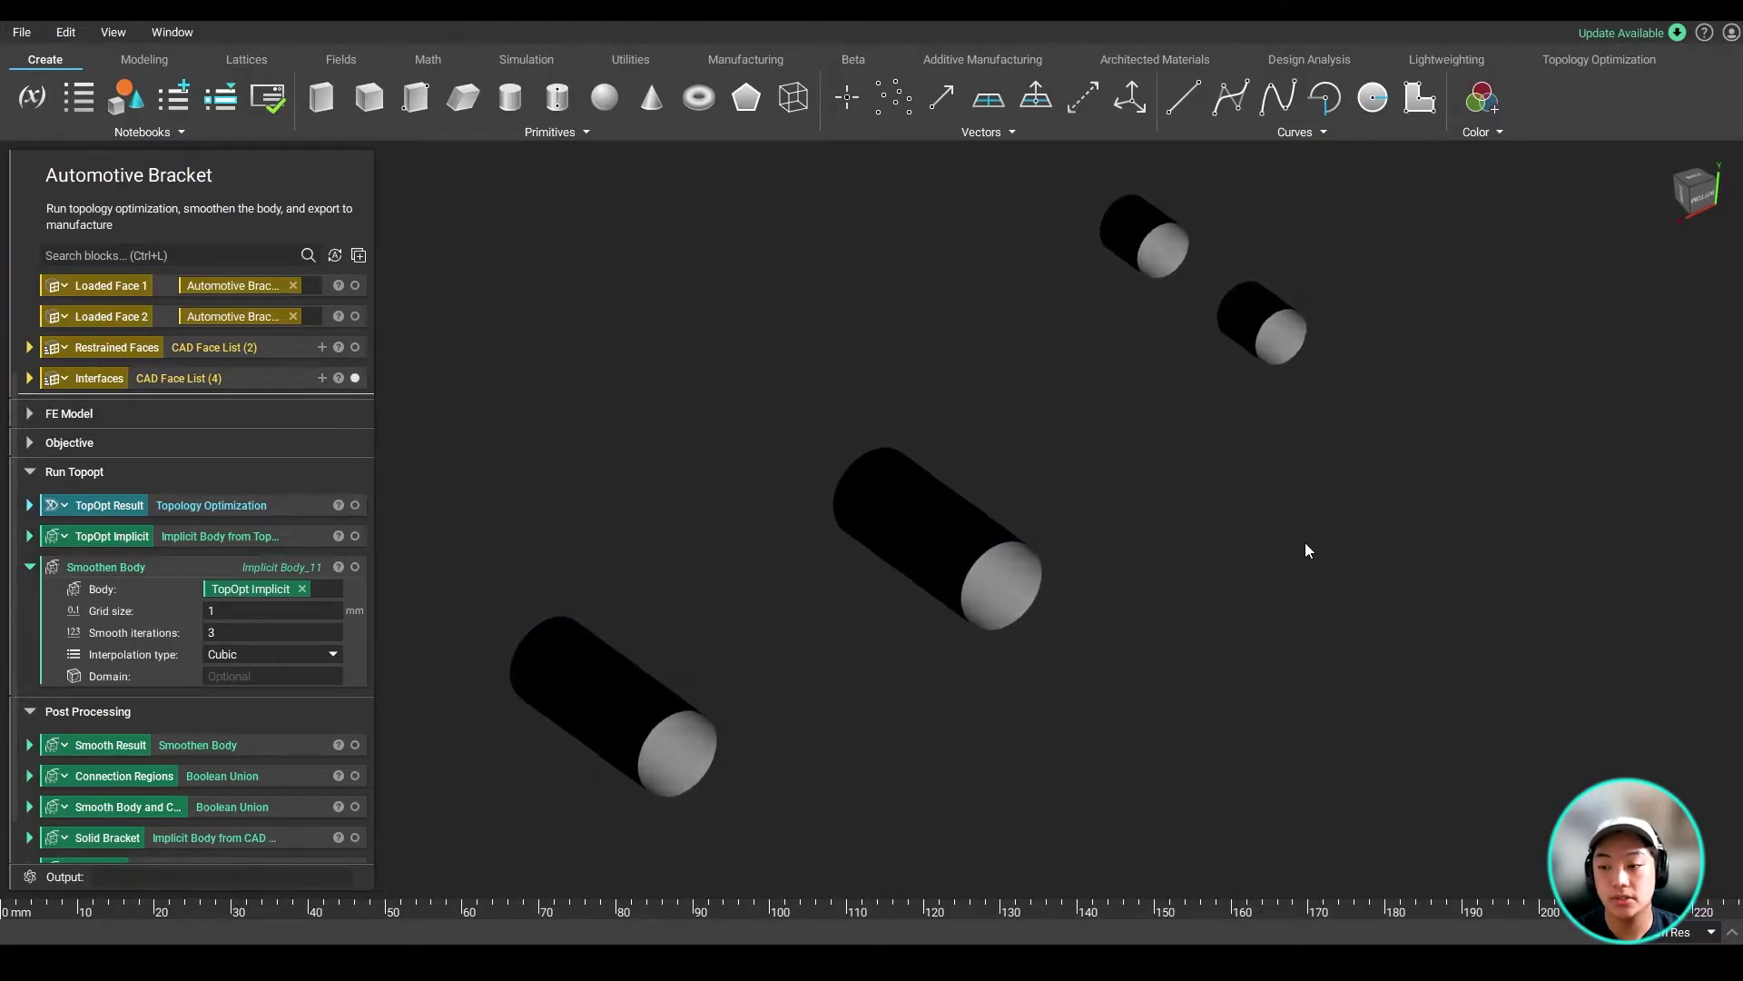
scroll(236, 708, down, 1)
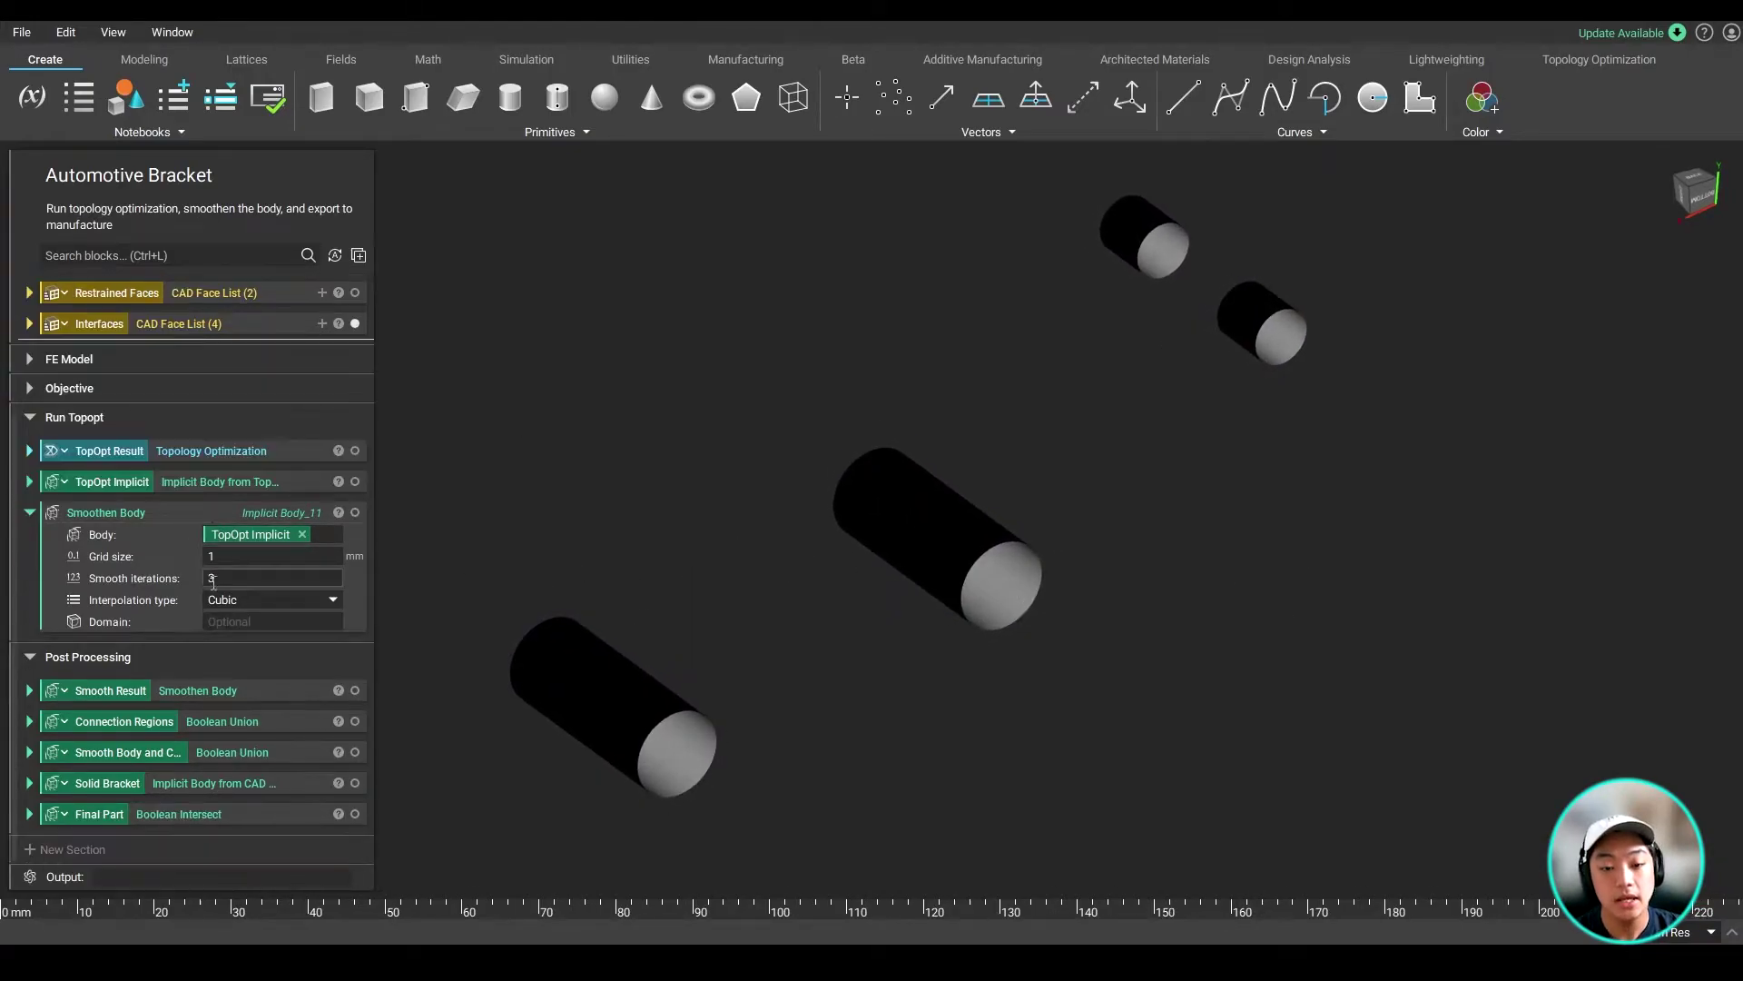
click(227, 723)
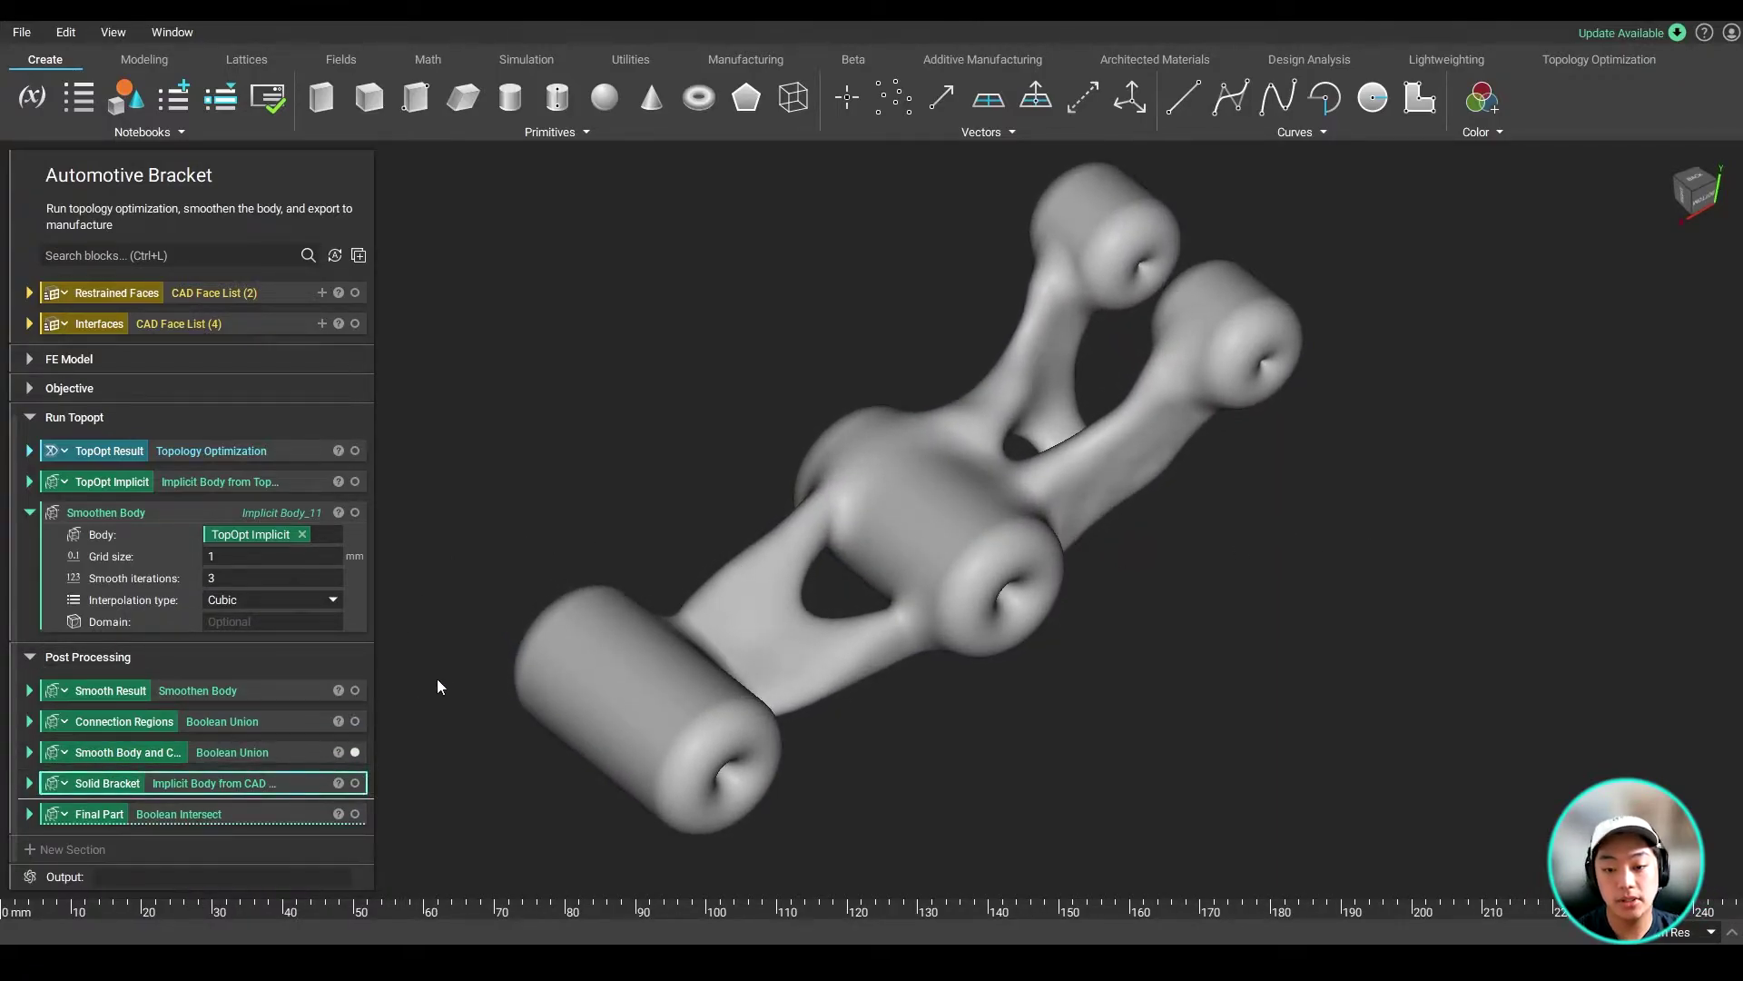
Inspect Solid Bracket from below, then show Smooth Body and Connections and the Final Part.
key(v)
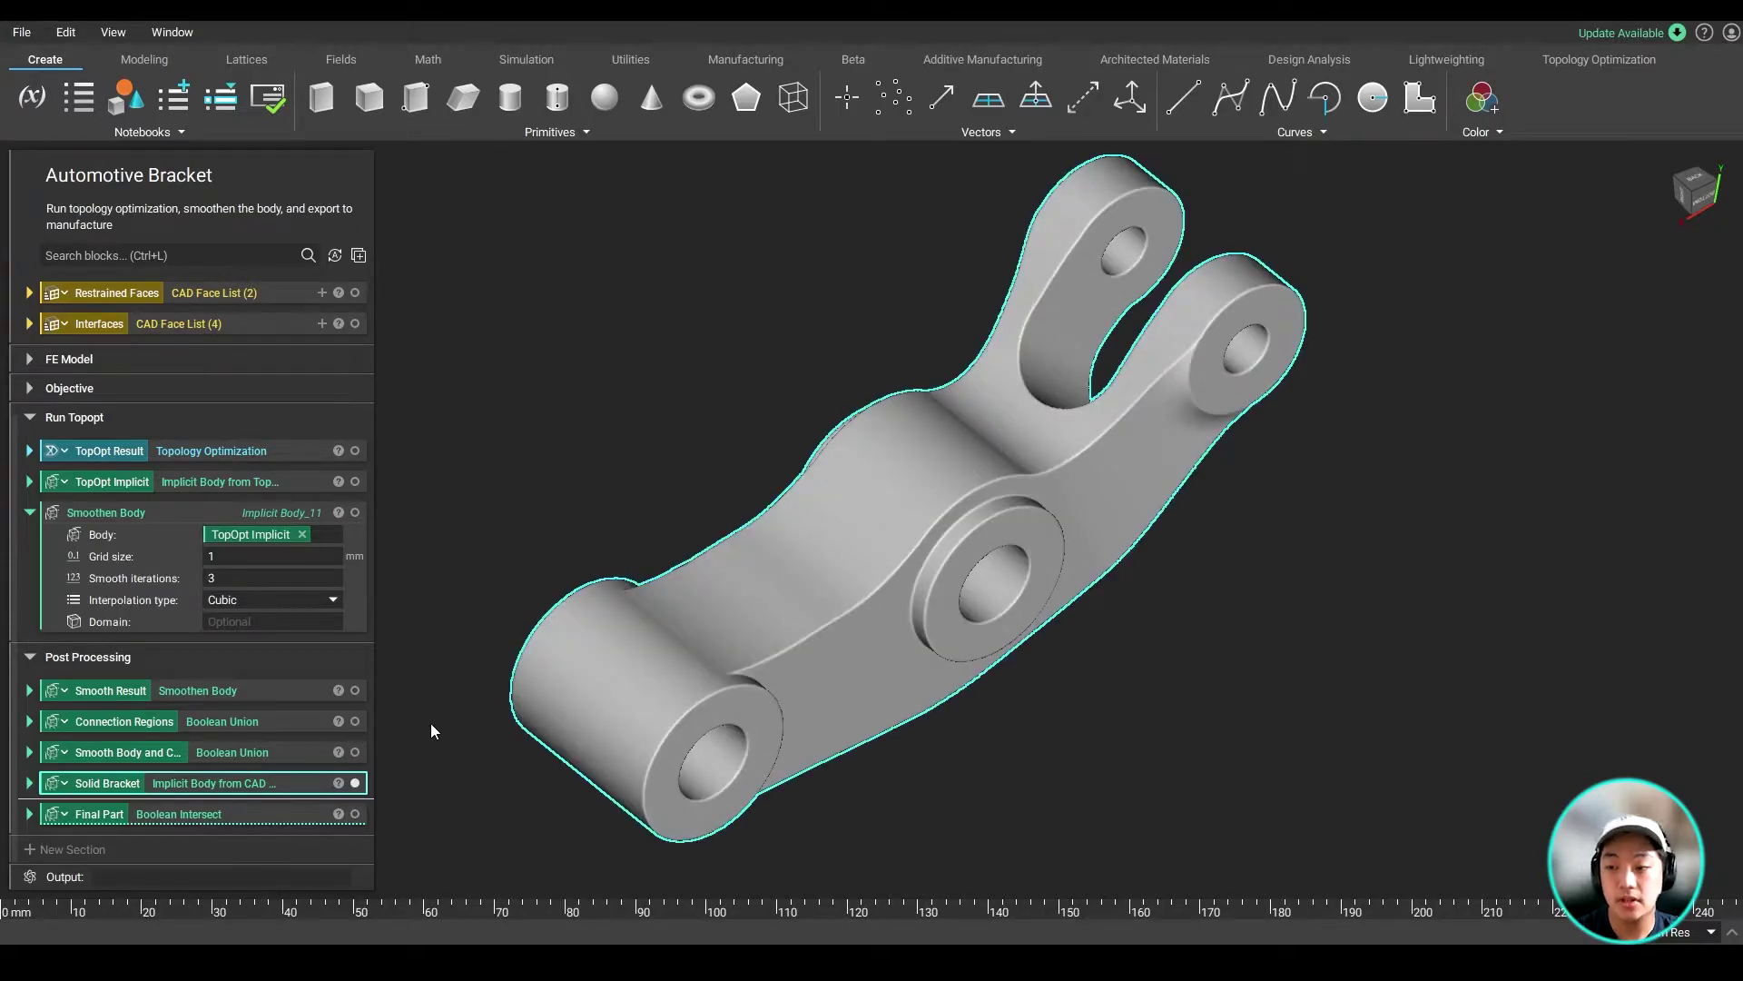
click(1227, 634)
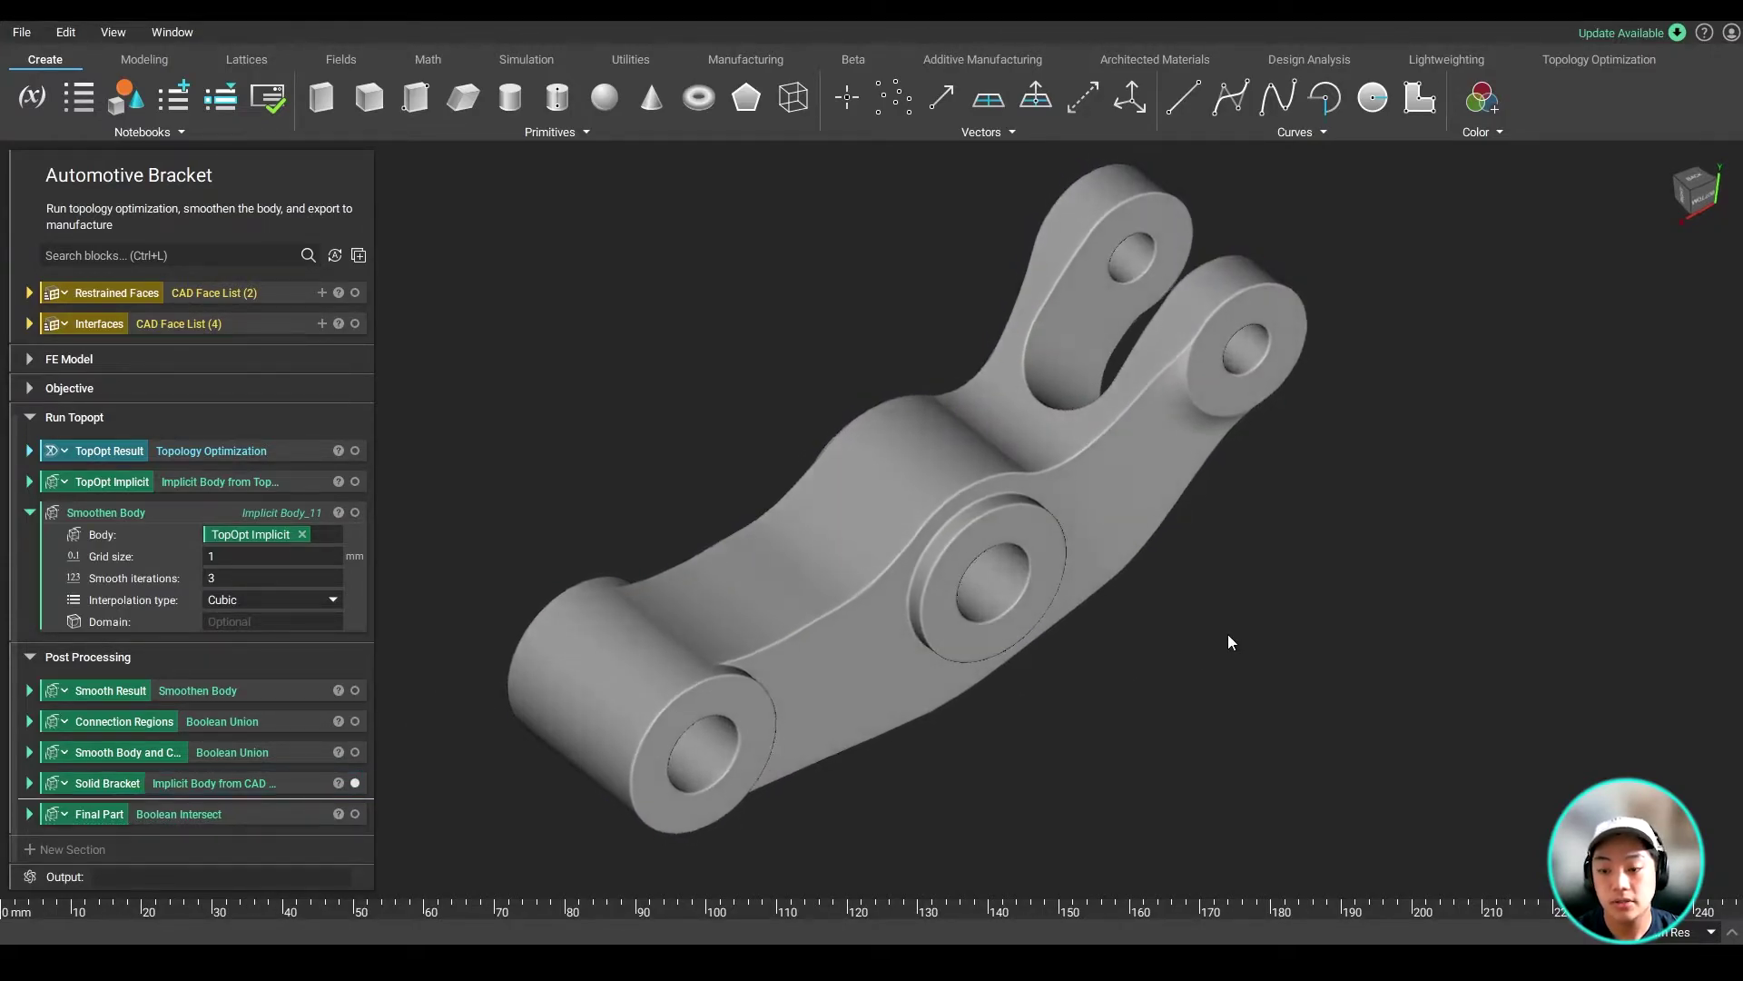
click(836, 621)
click(1172, 826)
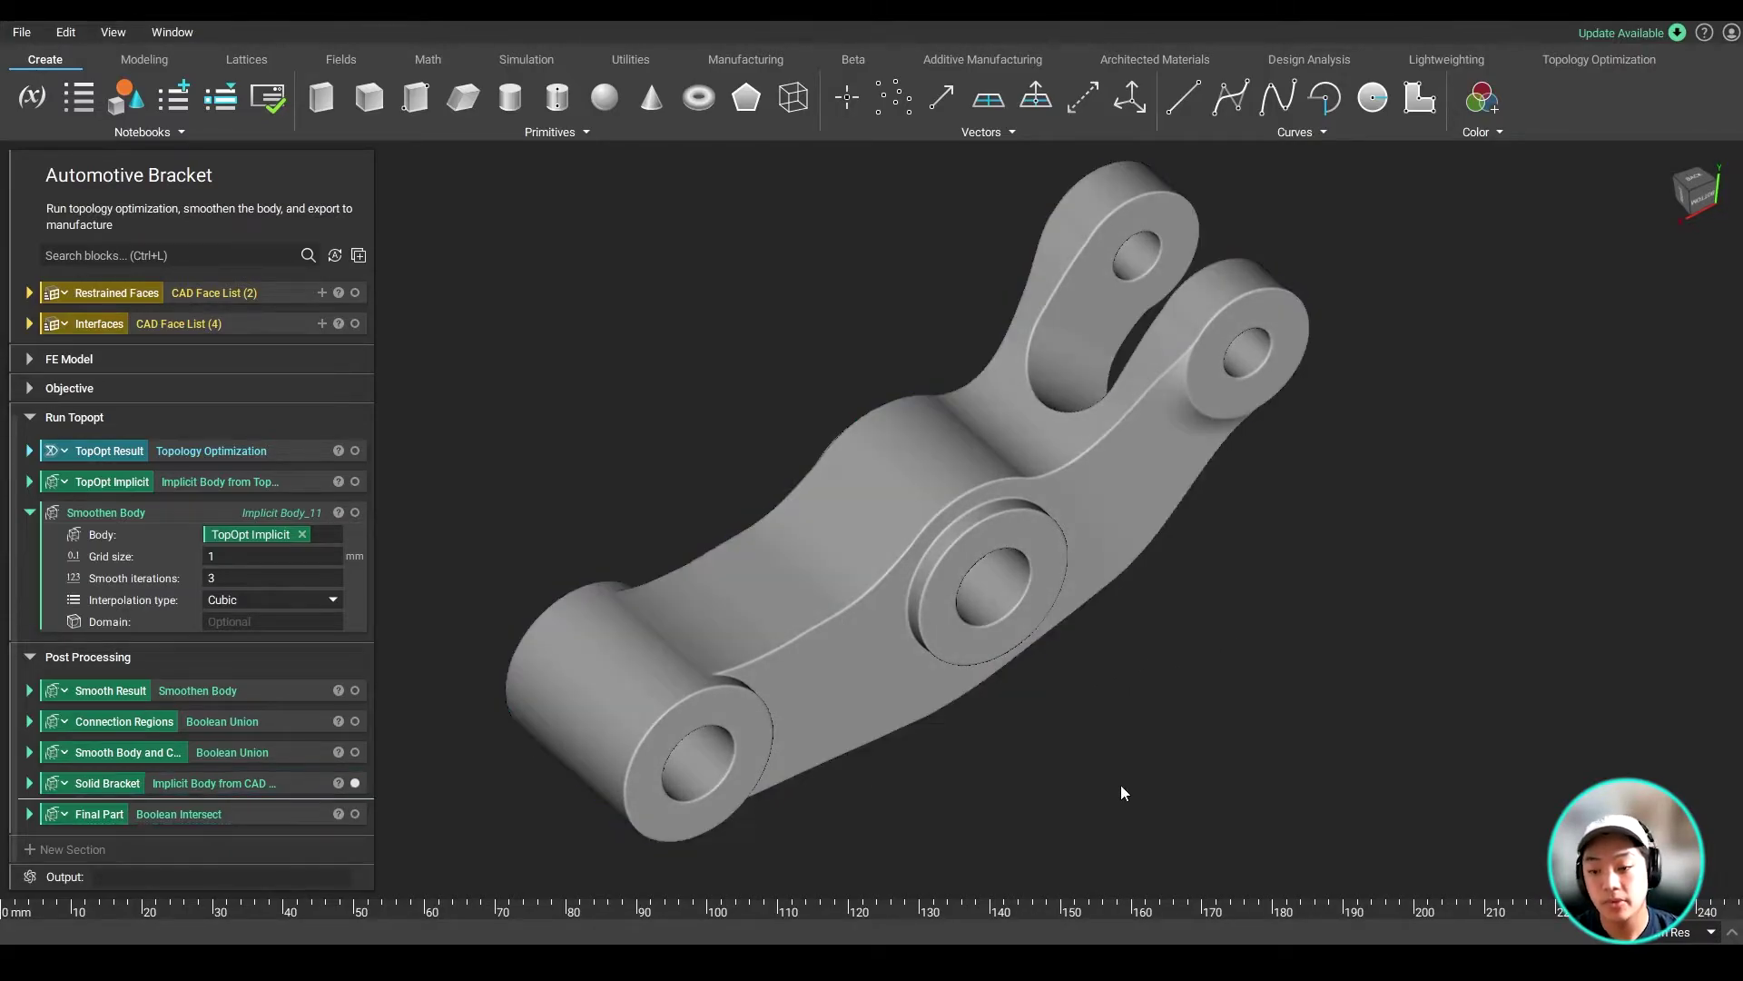
key(b)
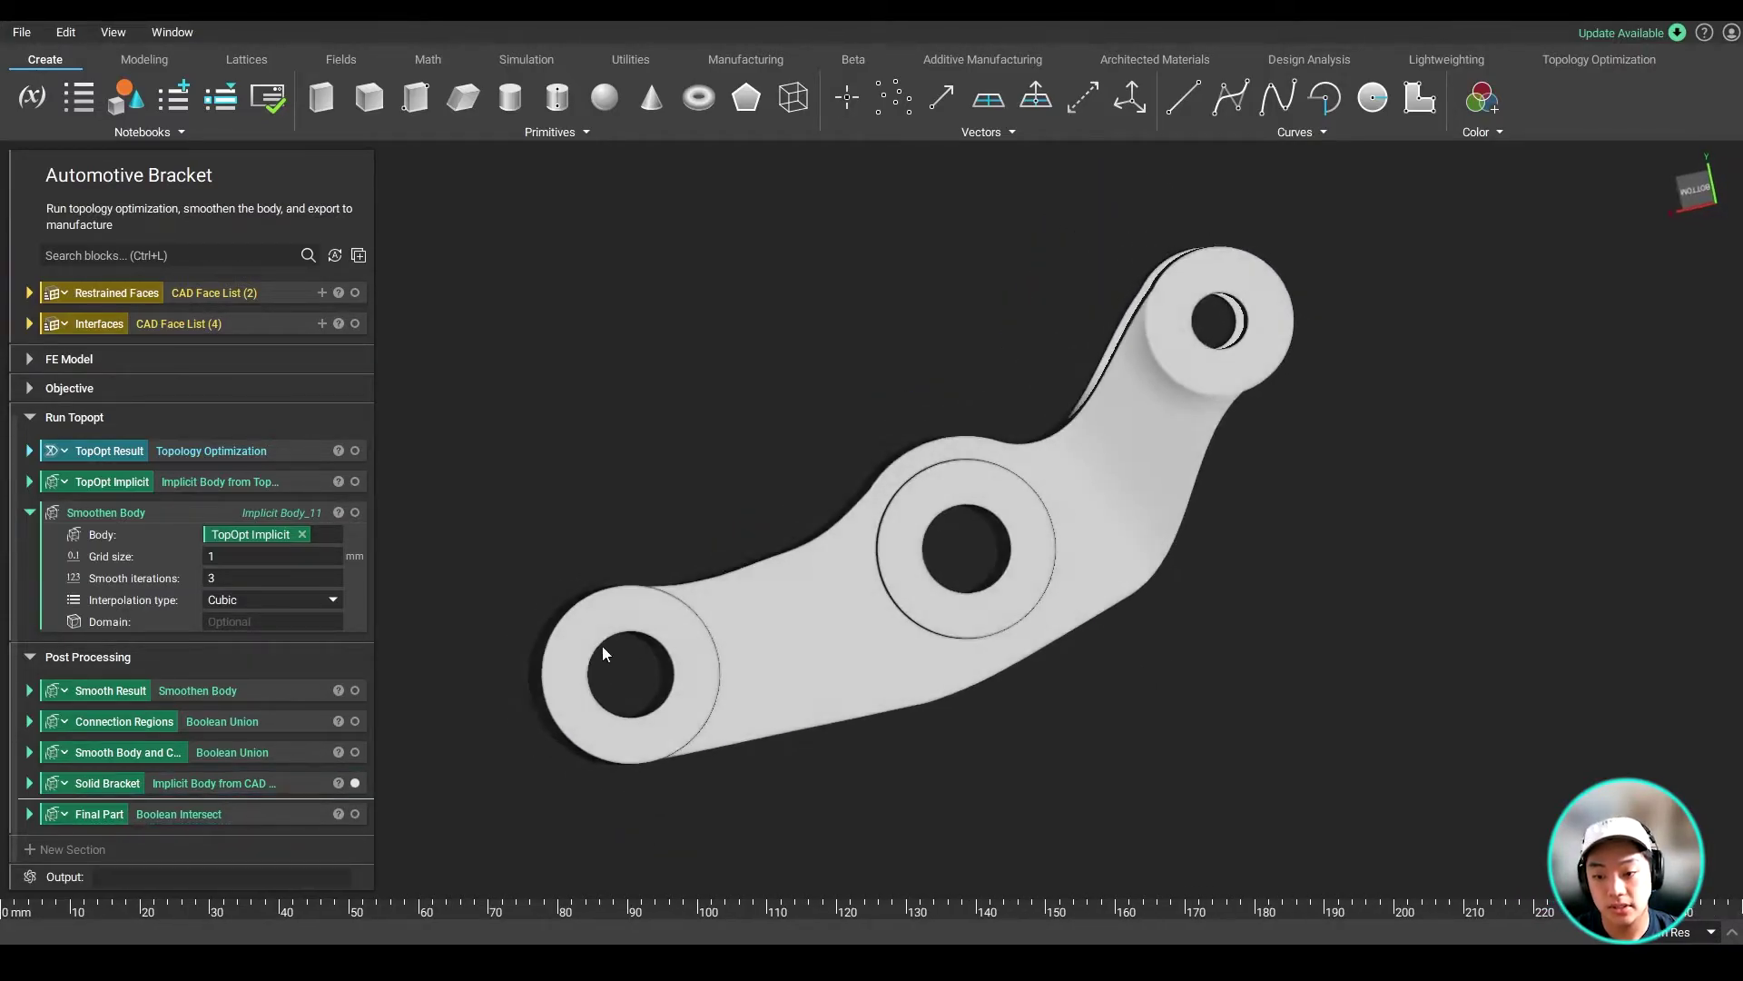
click(267, 747)
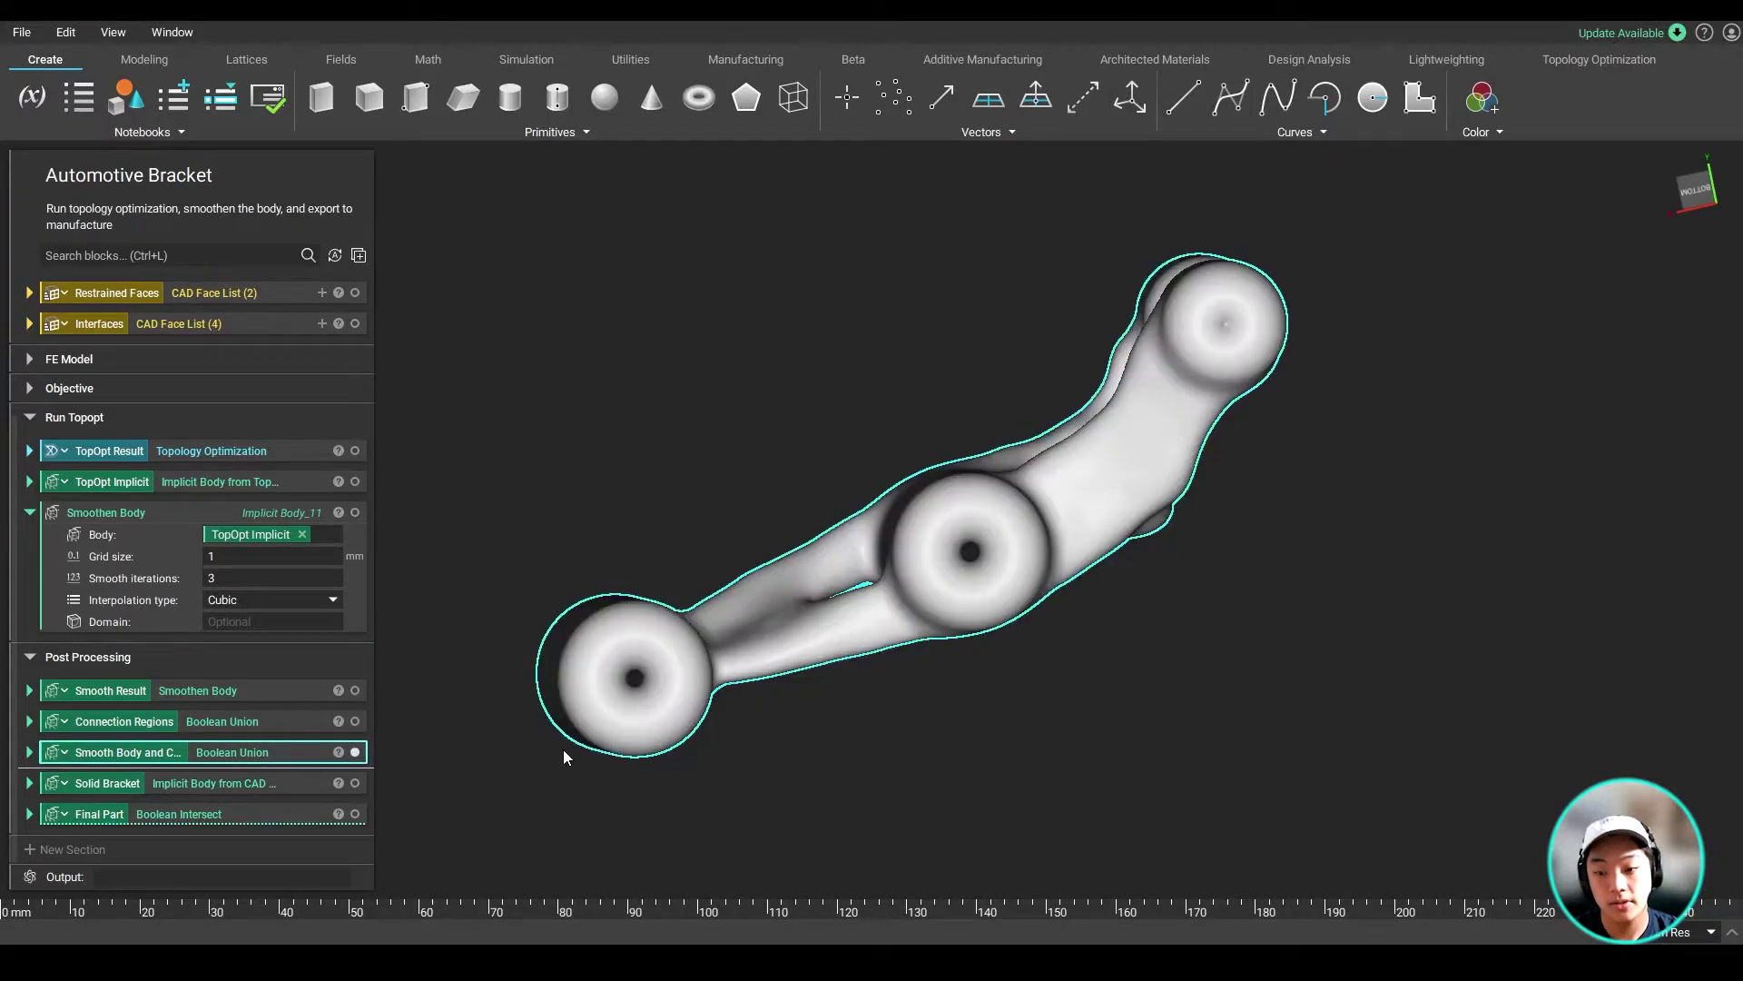
click(260, 815)
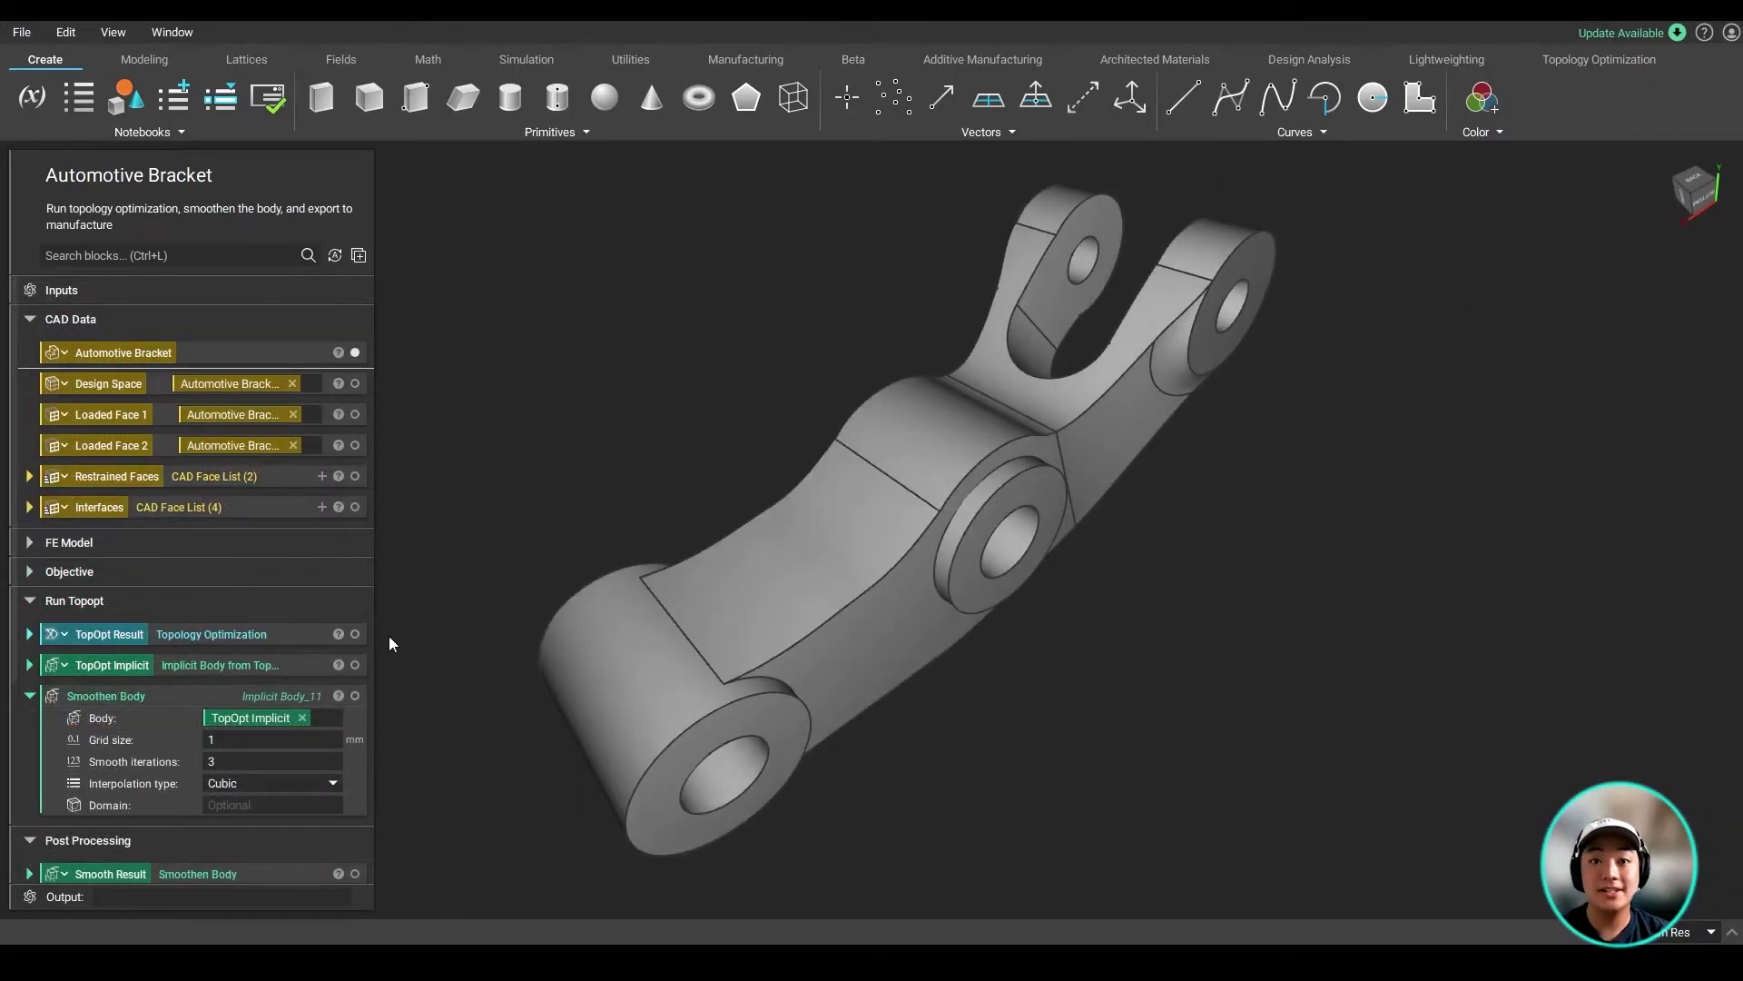
Lower the TopOpt Result Threshold to thicken the body, then show the TopOpt Implicit and smoothed bodies.
click(274, 639)
mouse_move(1673, 584)
mouse_down()
mouse_move(1644, 584)
mouse_move(1675, 594)
mouse_up()
click(292, 668)
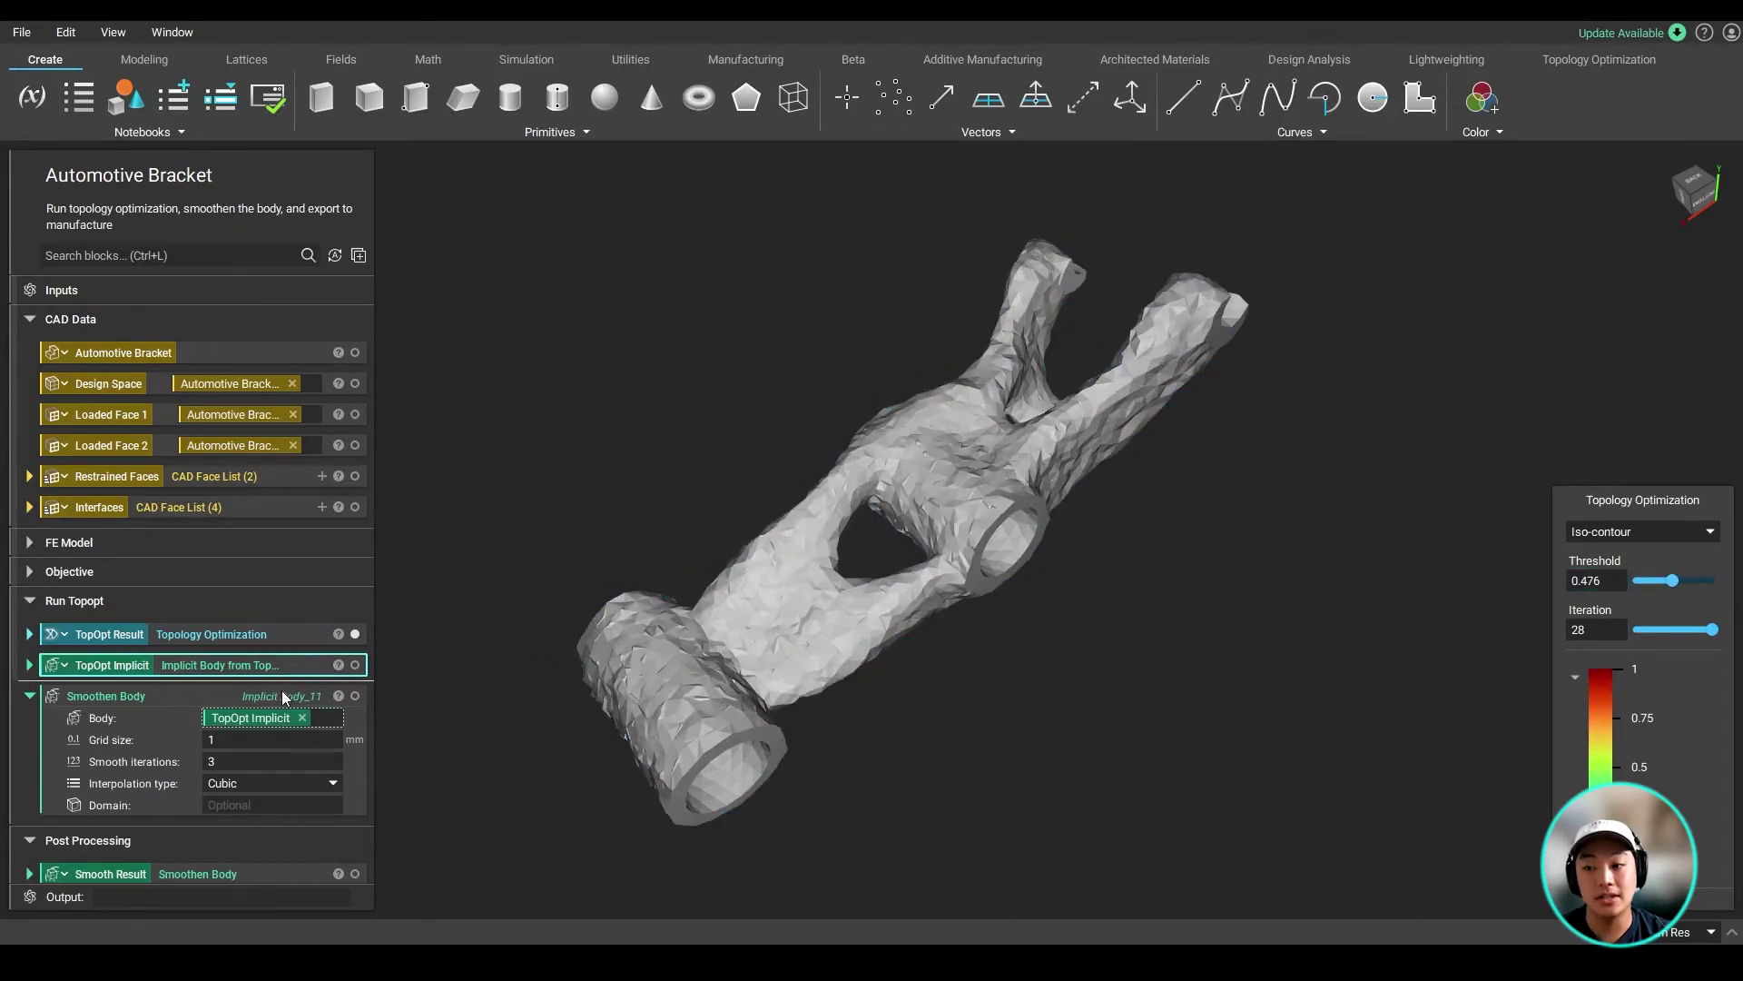
click(281, 692)
scroll(280, 695, down, 3)
scroll(281, 694, down, 2)
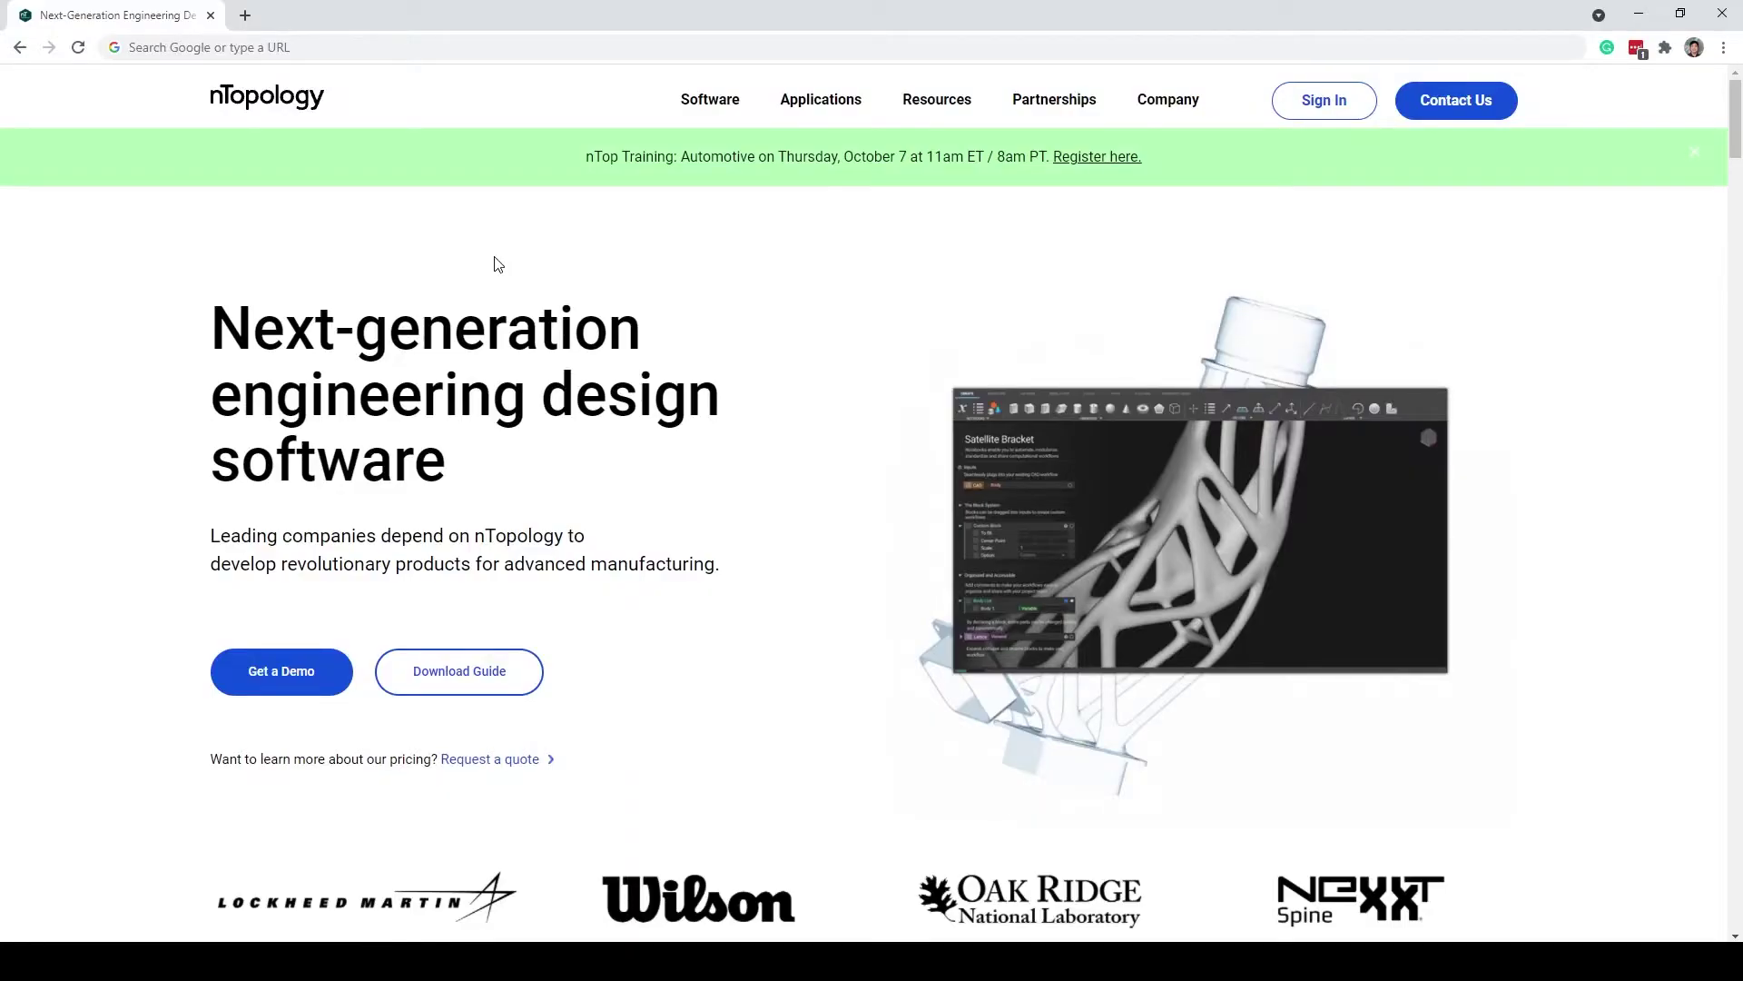
Go to the nTopology website and view its Get a Demo page.
click(226, 45)
text(ntopology)
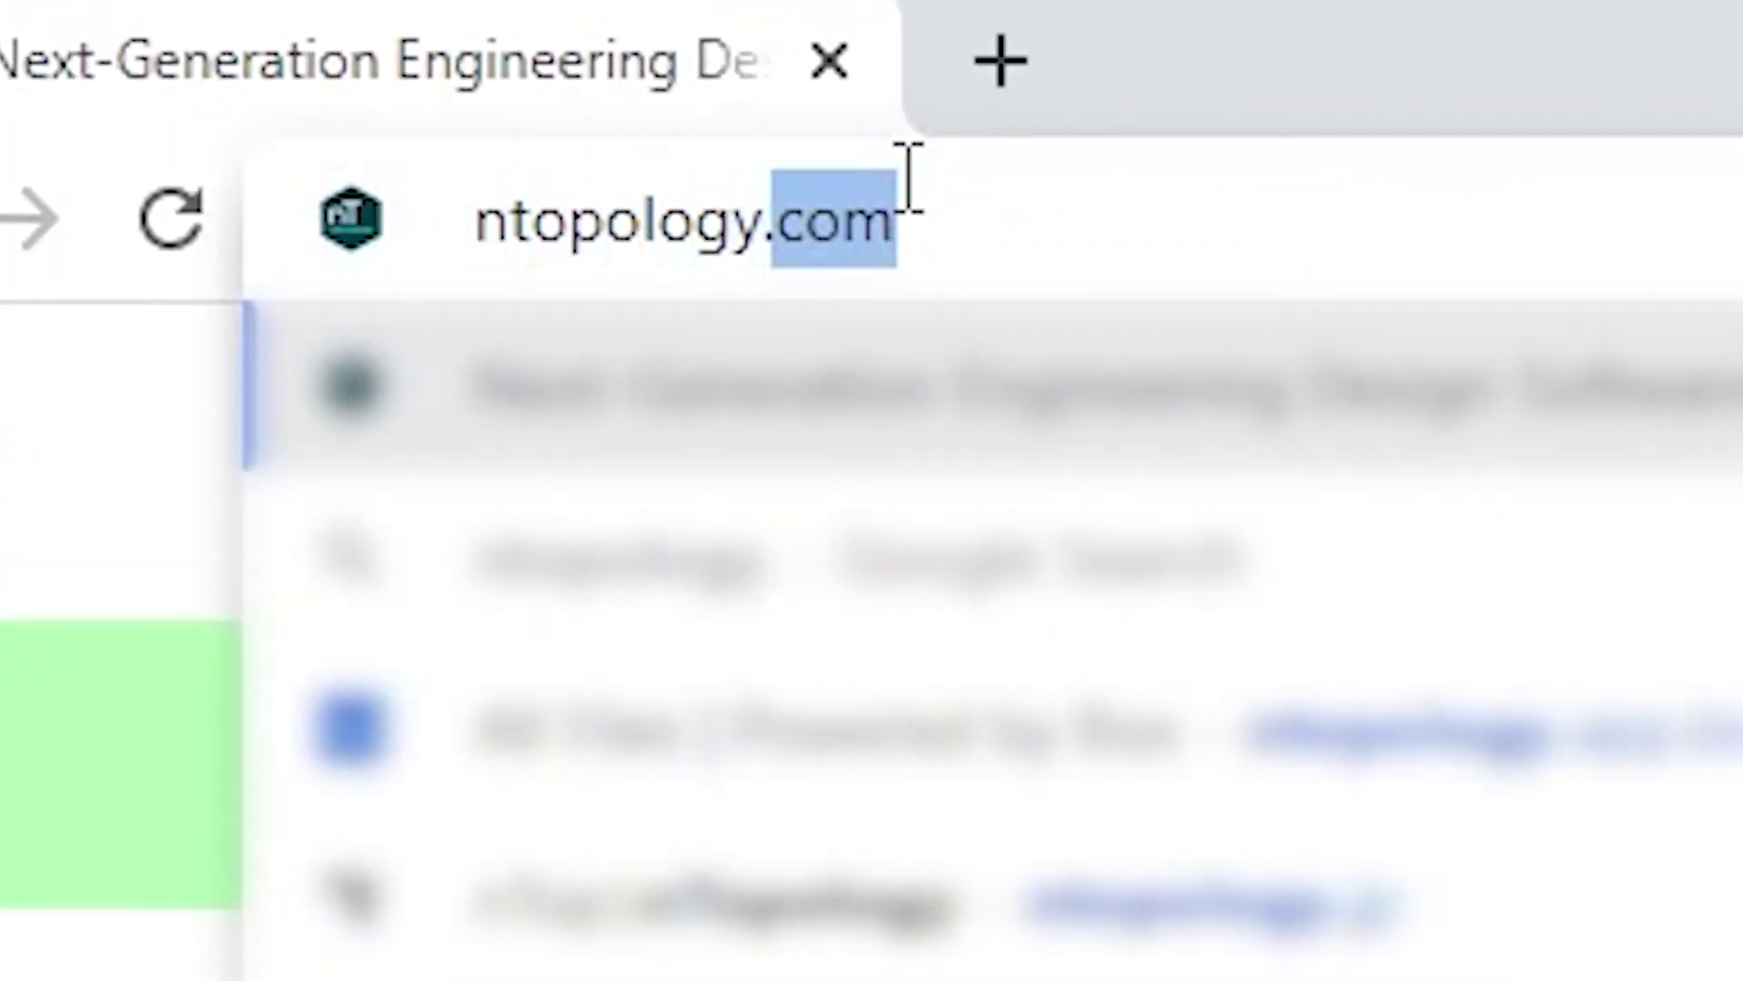
key(Return)
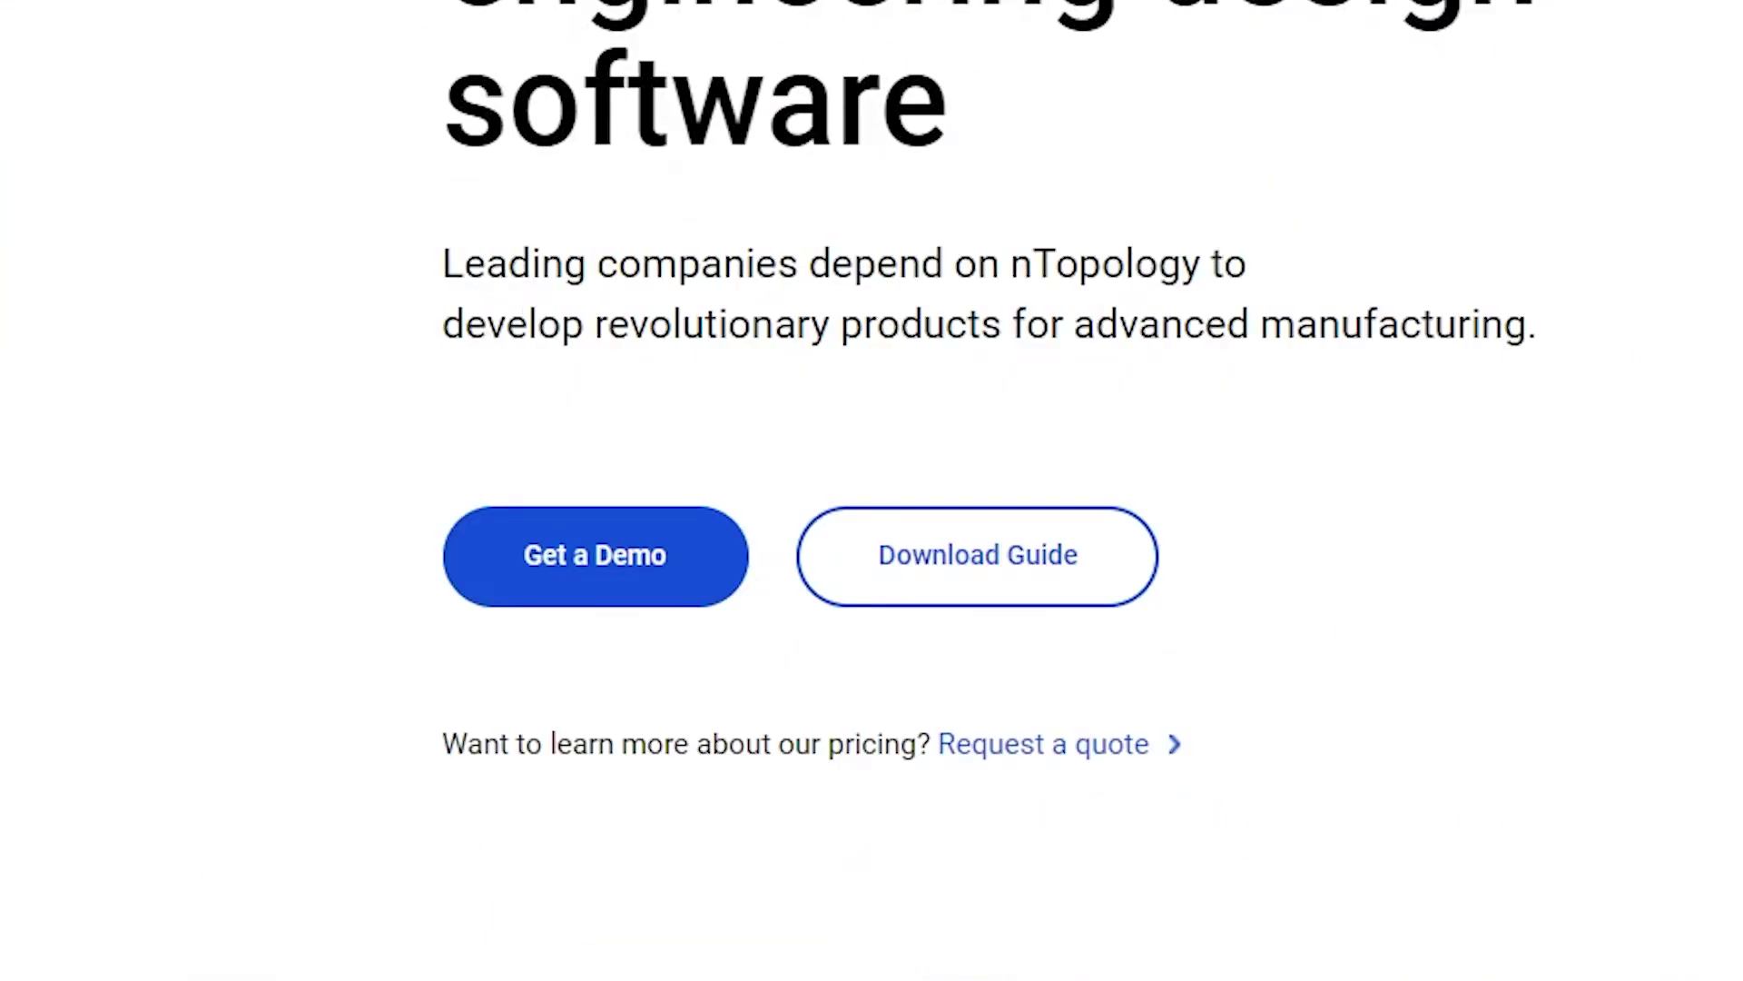
click(627, 611)
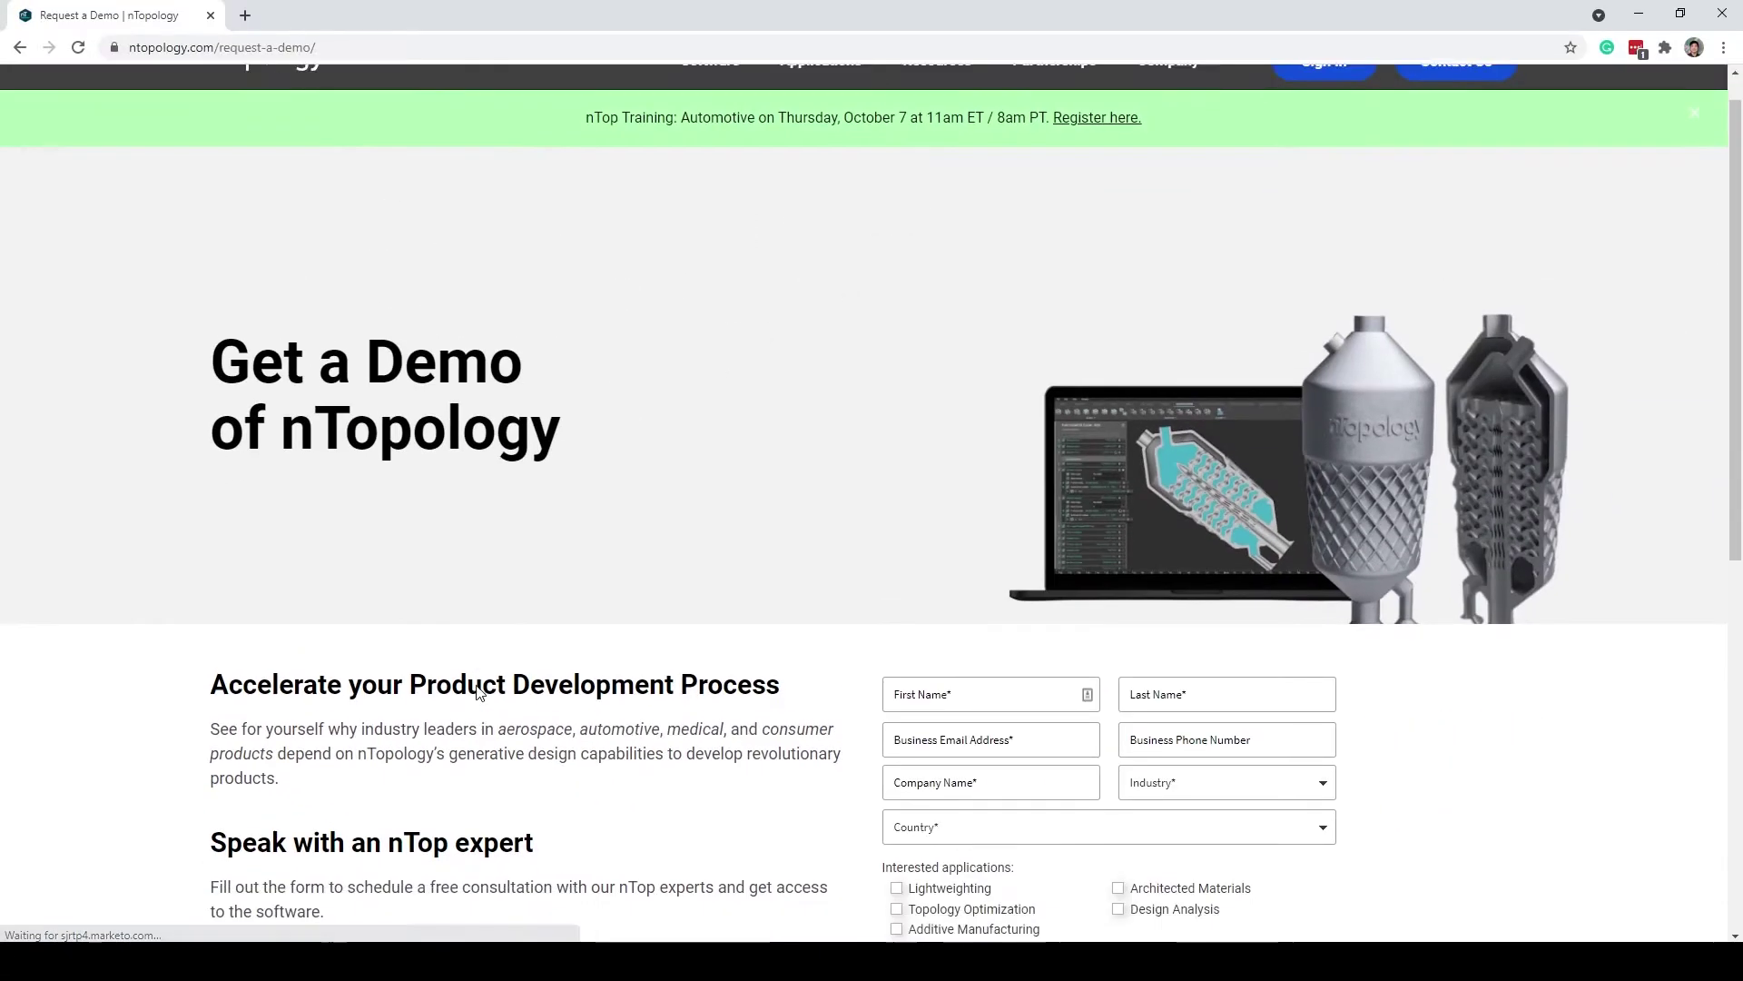
scroll(1449, 445, down, 3)
drag(211, 518, 645, 505)
click(666, 506)
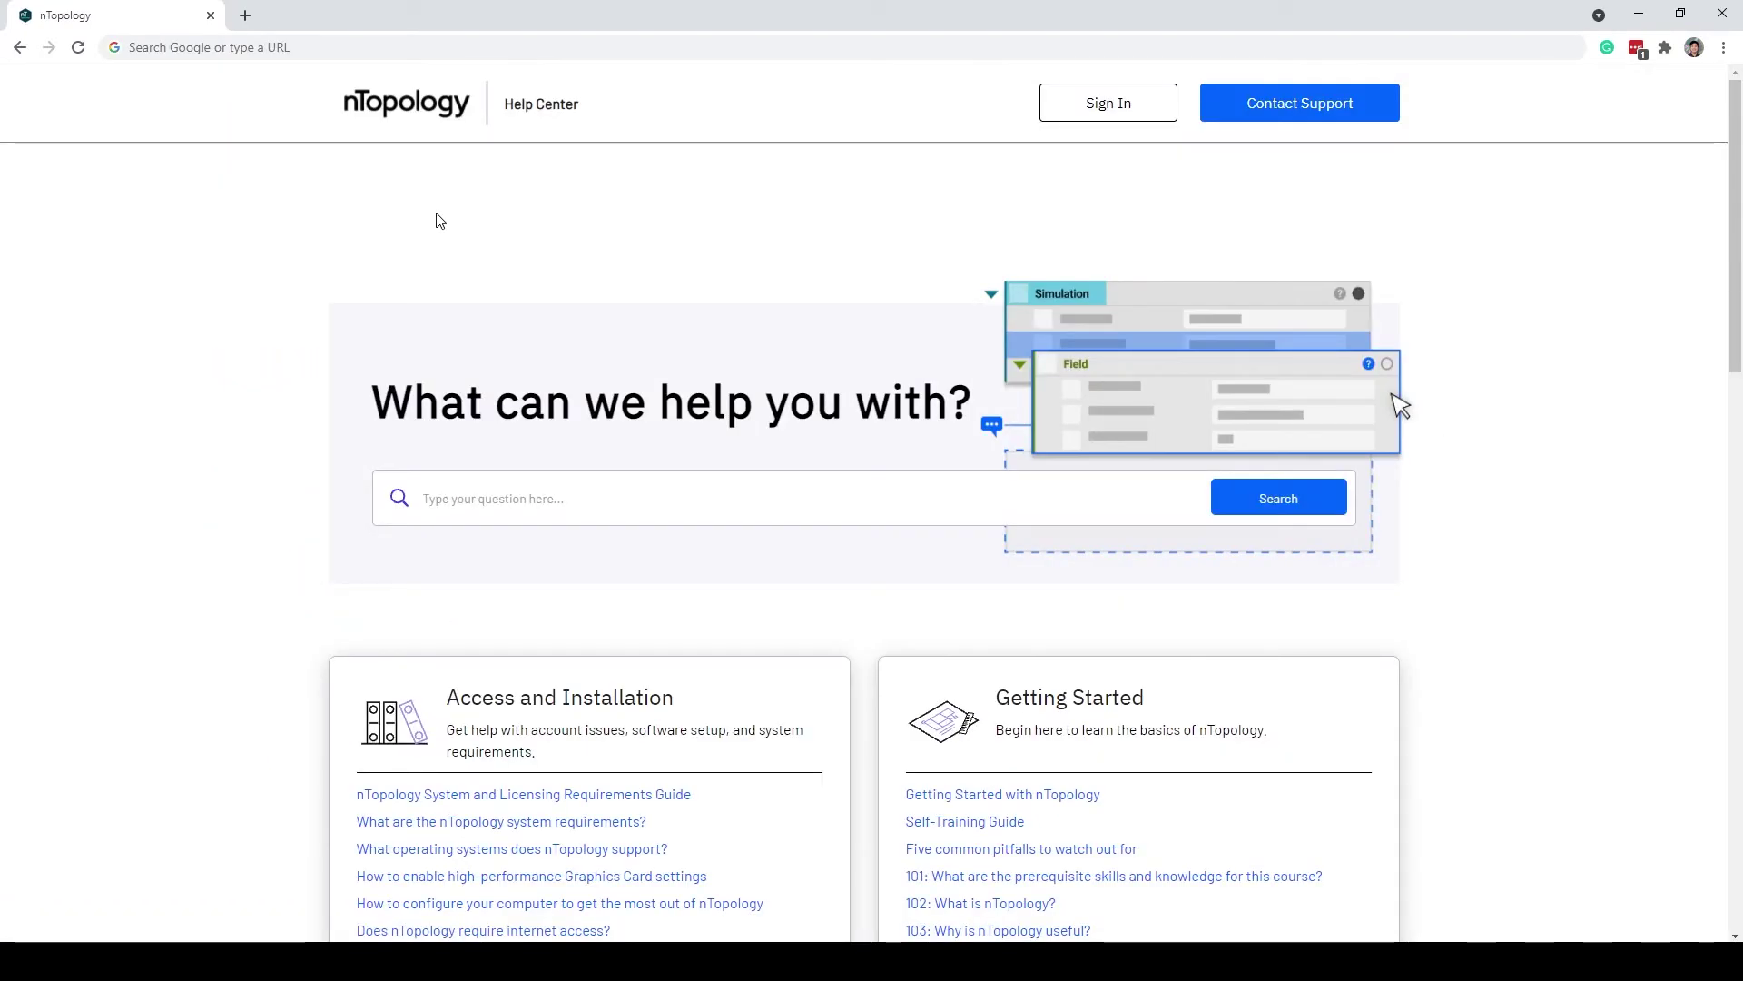
Open the nTopology Help Center at support.ntopology.com and focus its search box.
click(269, 47)
text(suppor)
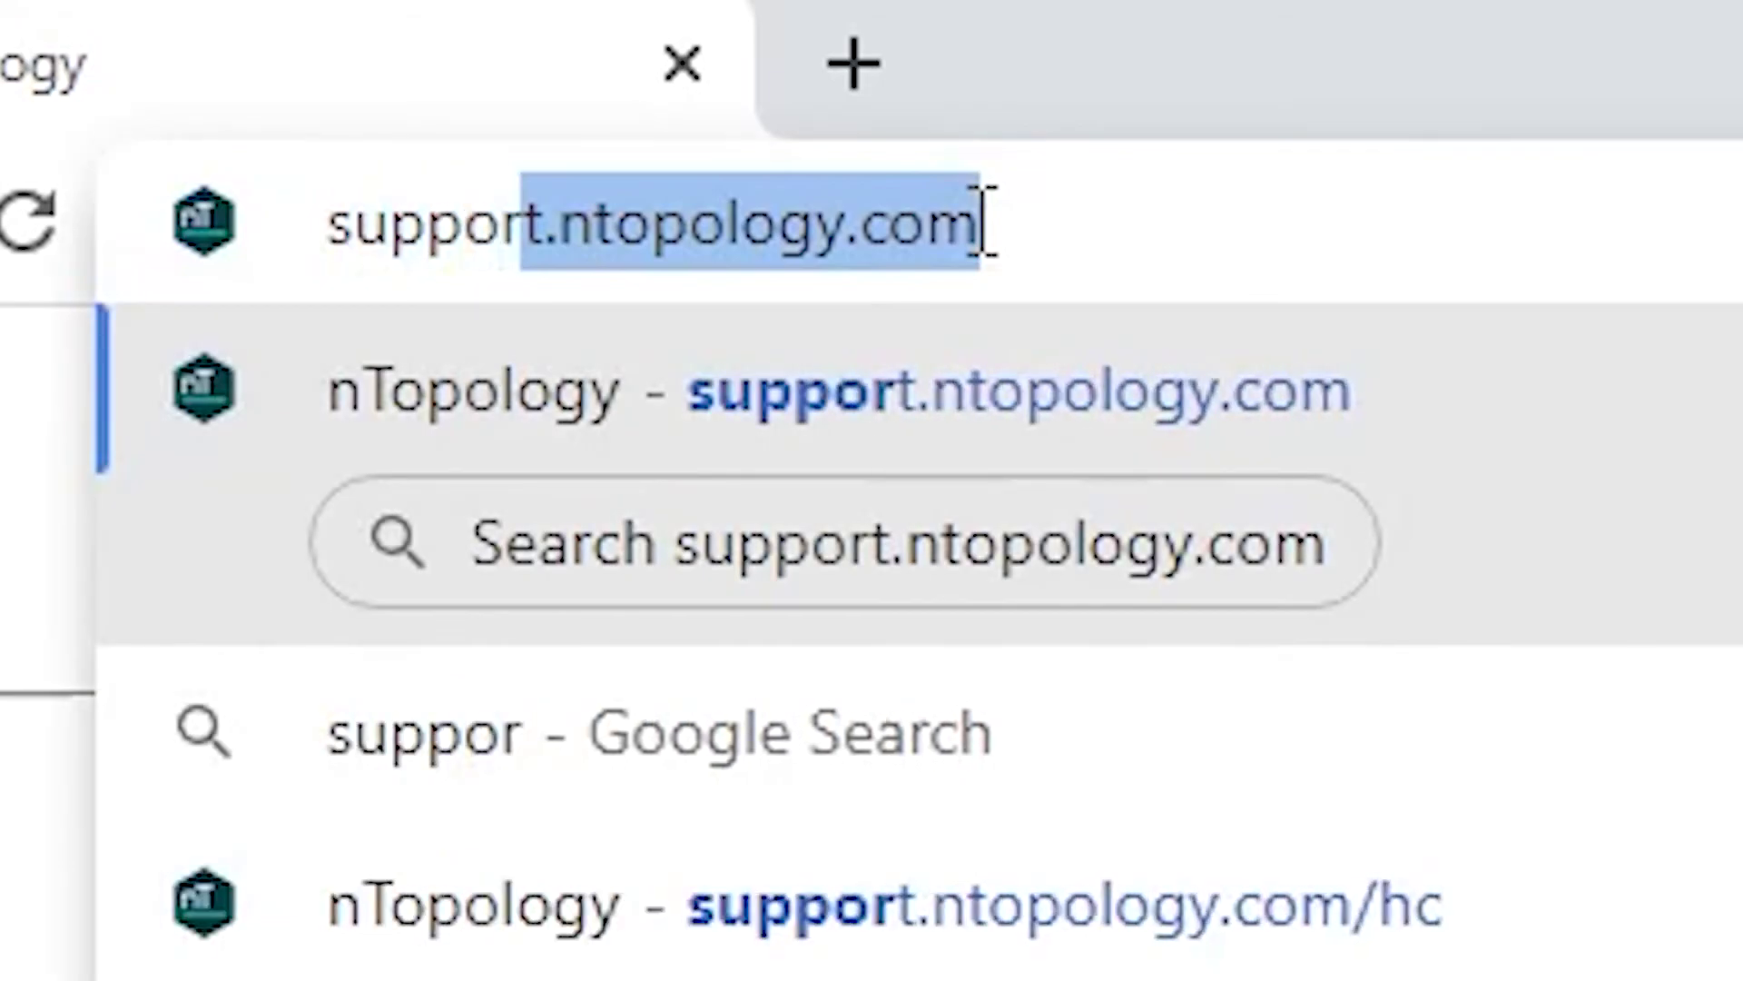
text(t.)
key(Return)
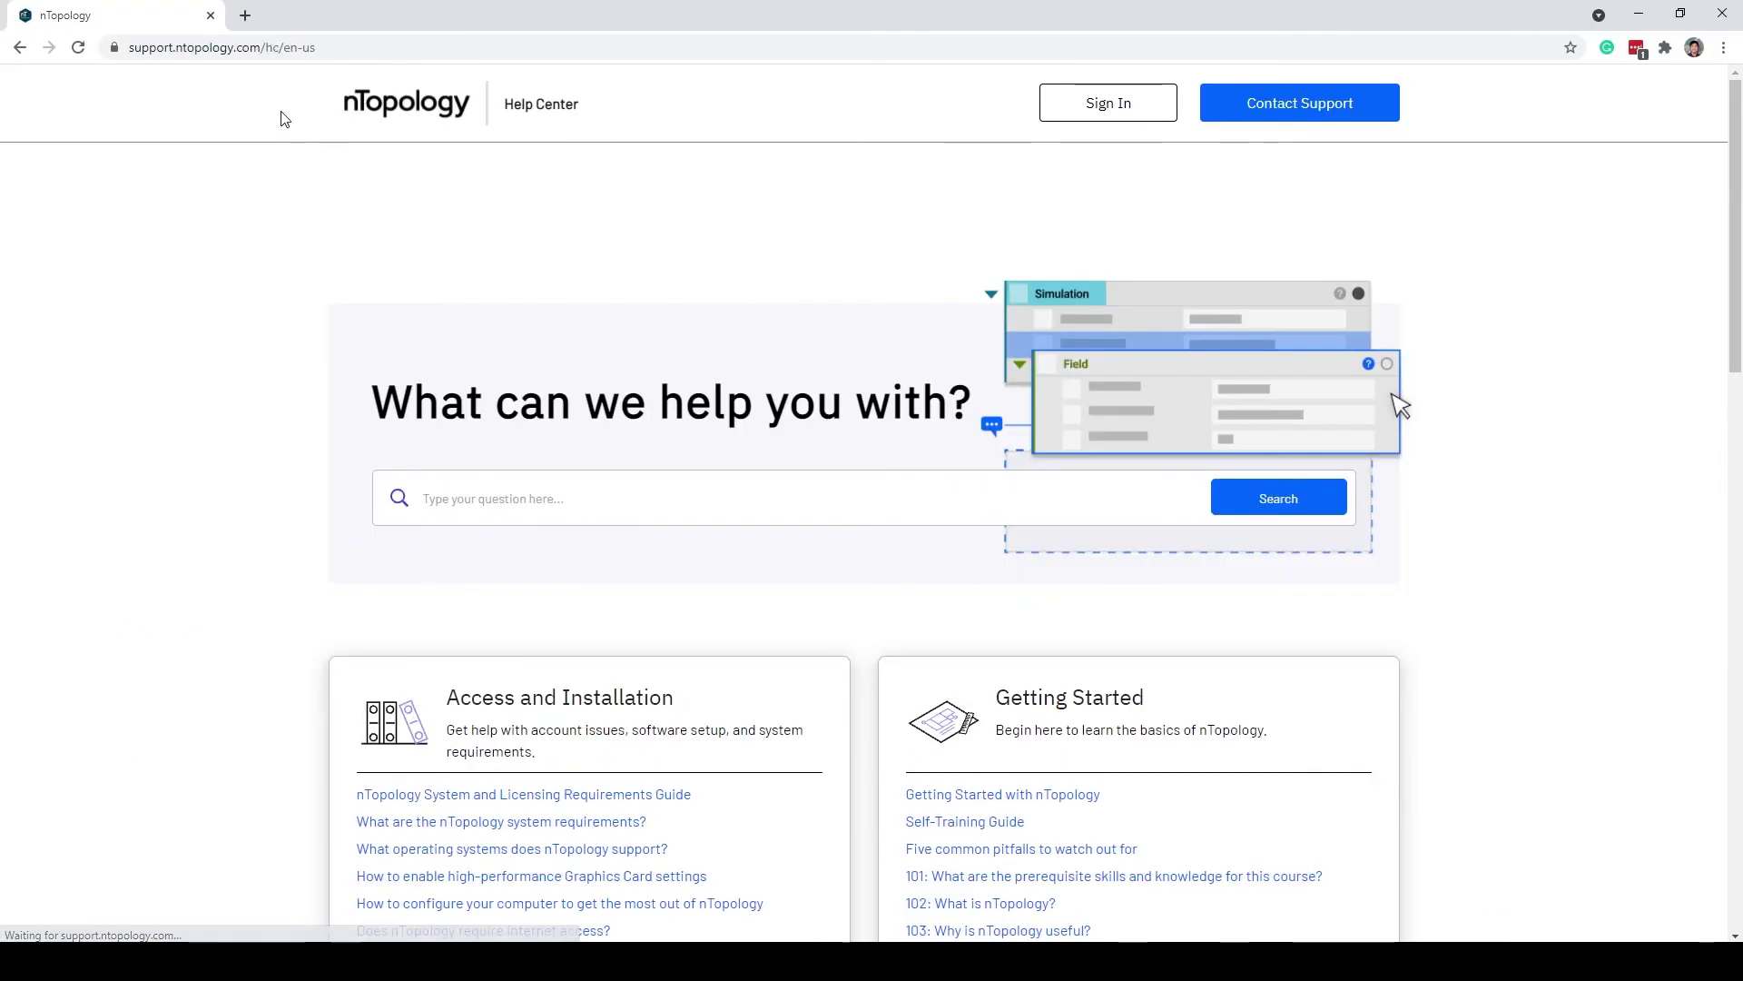
click(582, 496)
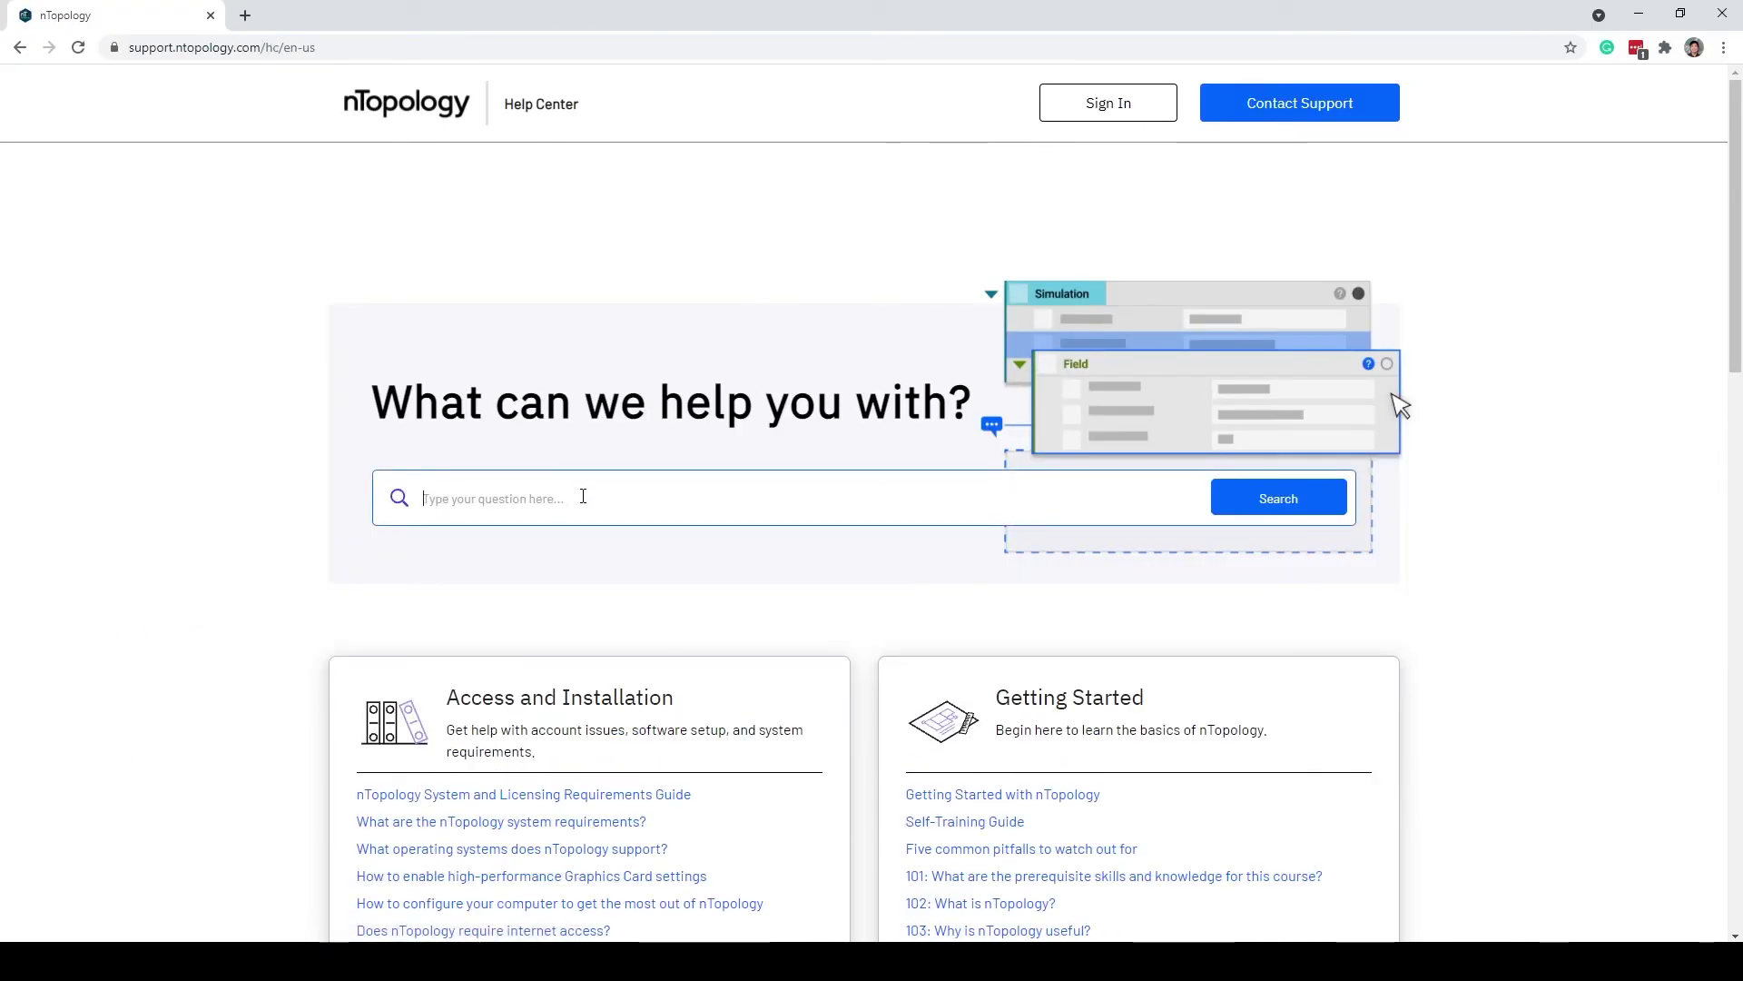